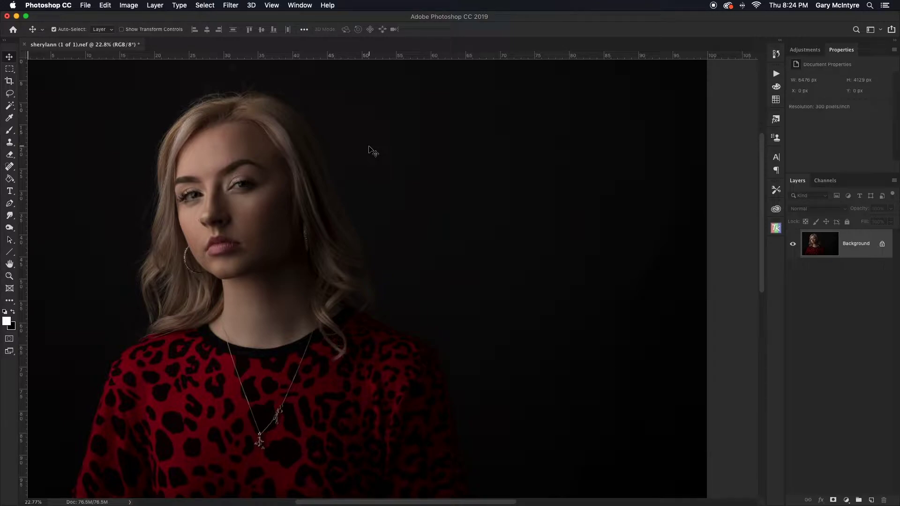
Duplicate the background layer and send the copy to Luminar 2018 via the Filter menu
{"action": "key", "text": "super+j"}
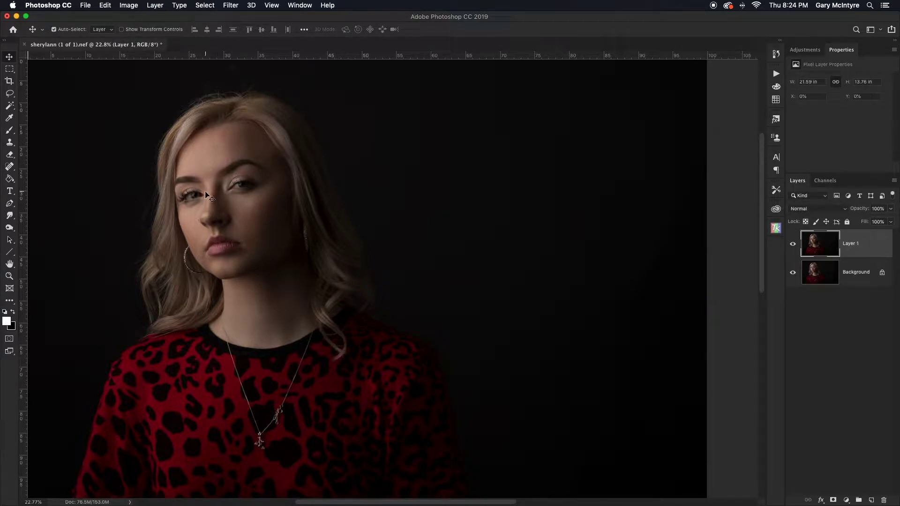
{"action": "left_click", "coordinate": [230, 5]}
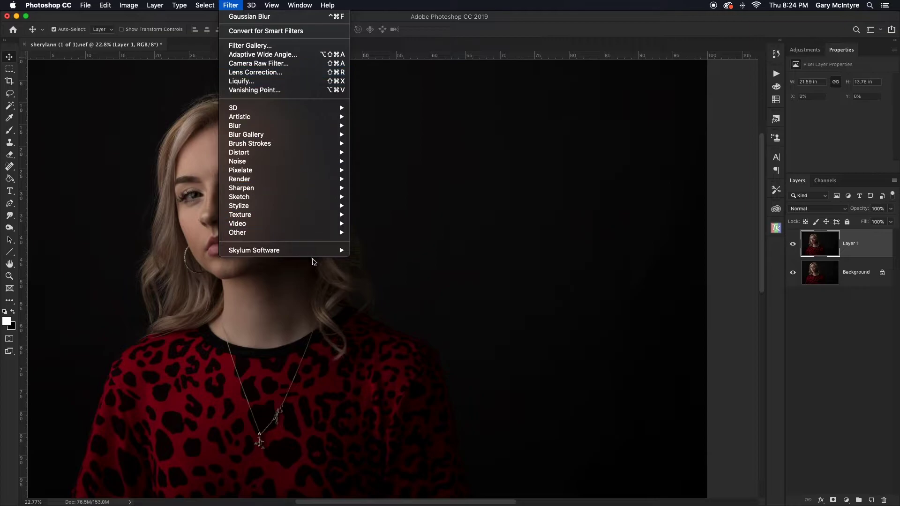
{"action": "mouse_move", "coordinate": [318, 255]}
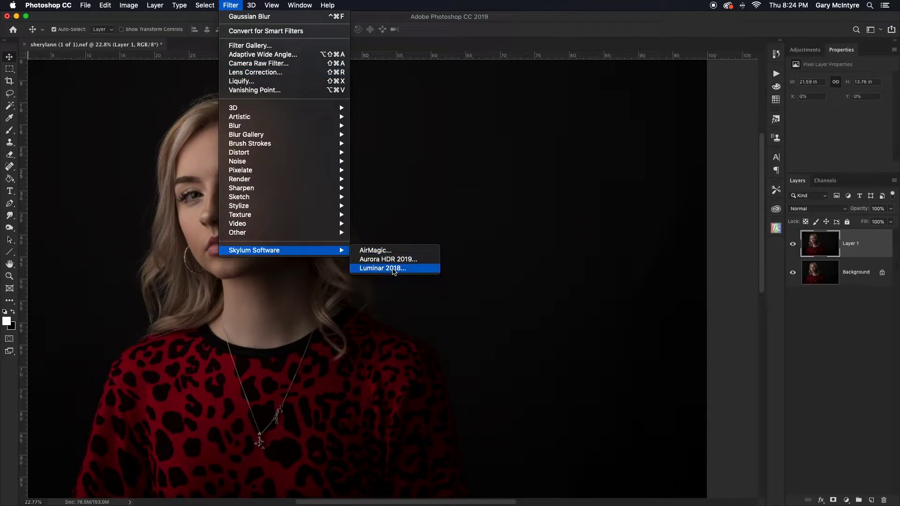
{"action": "left_click", "coordinate": [393, 271]}
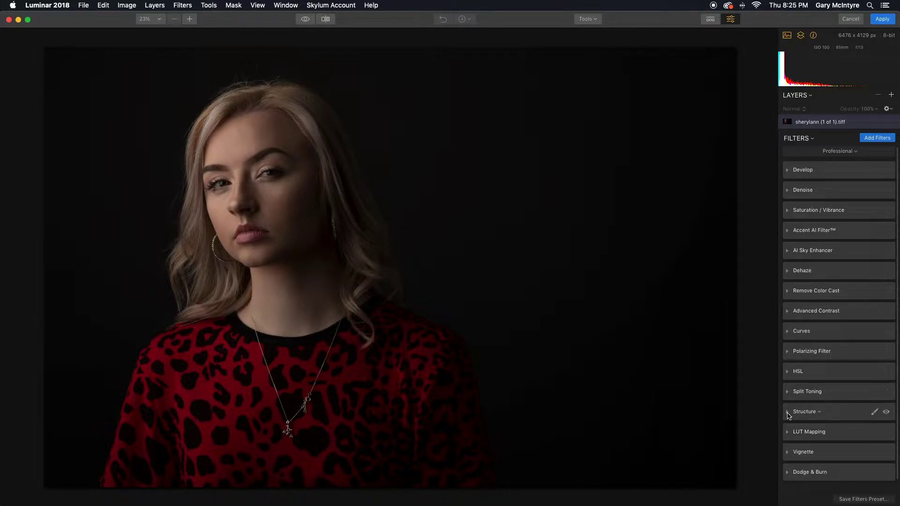
Set the Structure filter's Amount to -7
{"action": "left_click", "coordinate": [787, 412]}
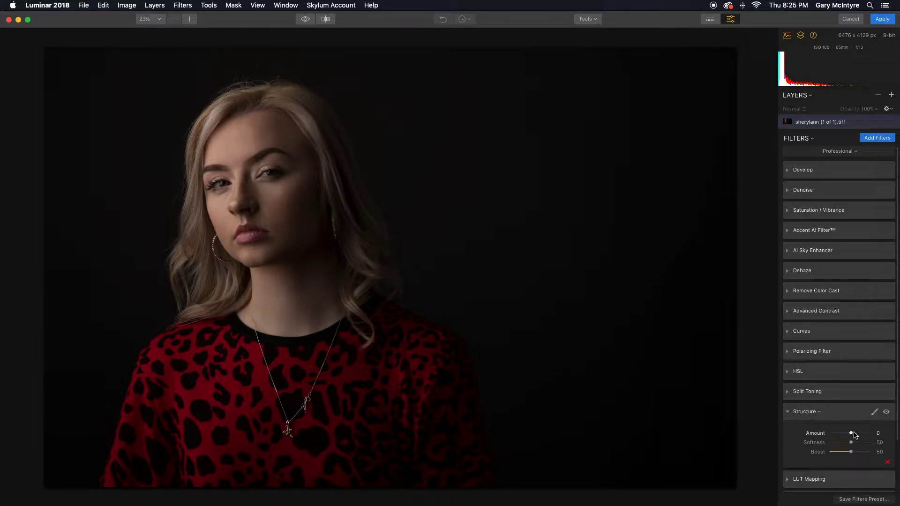
{"action": "mouse_move", "coordinate": [851, 436]}
{"action": "left_mouse_down"}
{"action": "mouse_move", "coordinate": [829, 436]}
{"action": "mouse_move", "coordinate": [849, 436]}
{"action": "left_mouse_up"}
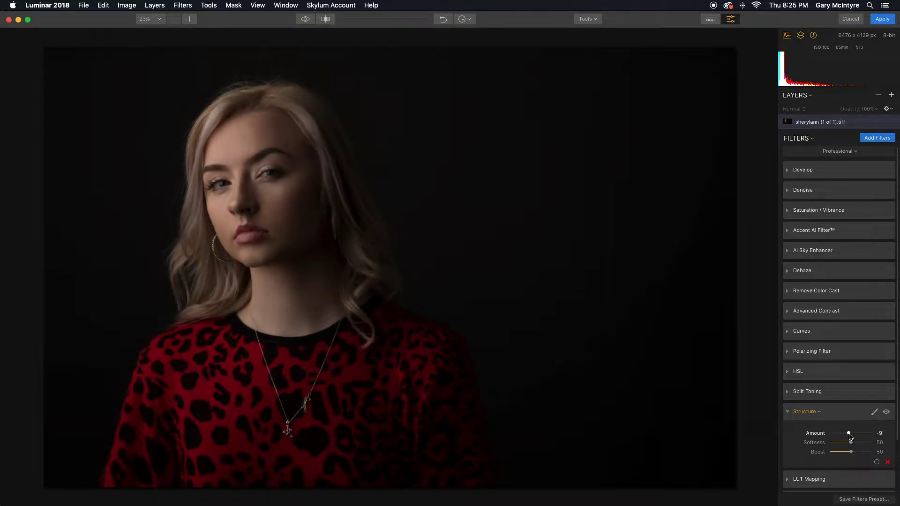
{"action": "left_click_drag", "start_coordinate": [851, 436], "coordinate": [849, 437]}
Invert the Structure mask so the effect is hidden everywhere
{"action": "right_click", "coordinate": [820, 415]}
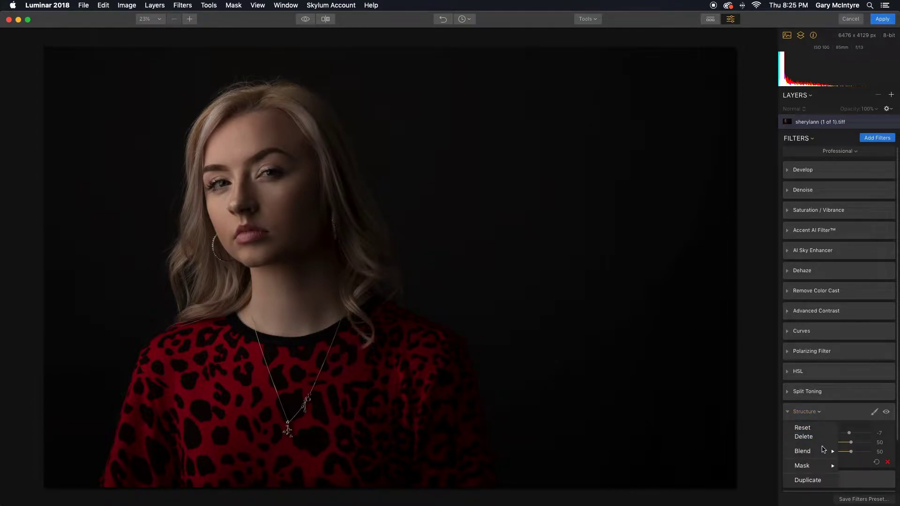
{"action": "mouse_move", "coordinate": [830, 467]}
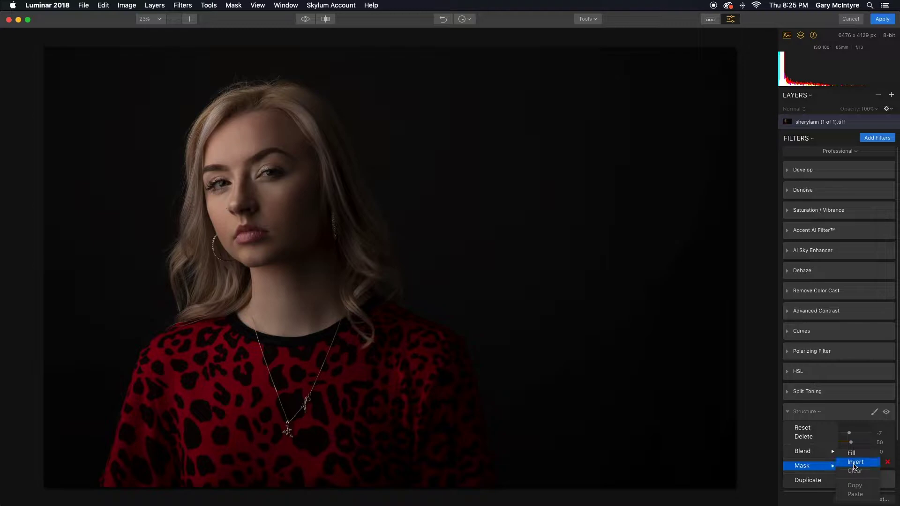
{"action": "left_click", "coordinate": [854, 463]}
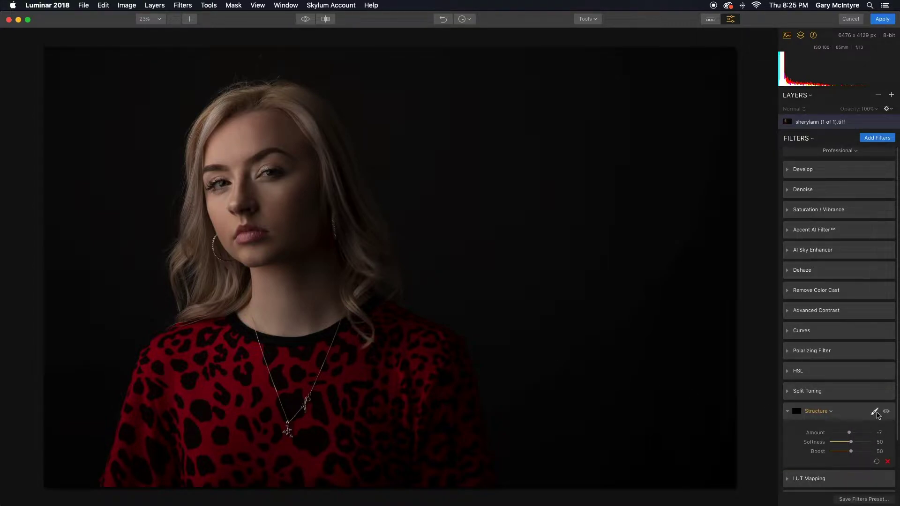
{"action": "left_click", "coordinate": [874, 413]}
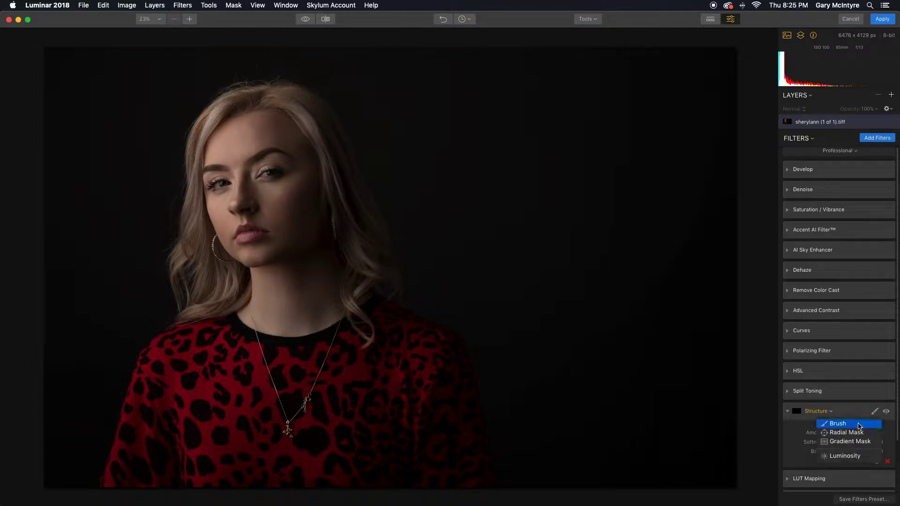
Brush the Structure mask onto the cheeks, chin and forehead with the red overlay shown
{"action": "left_click", "coordinate": [860, 424]}
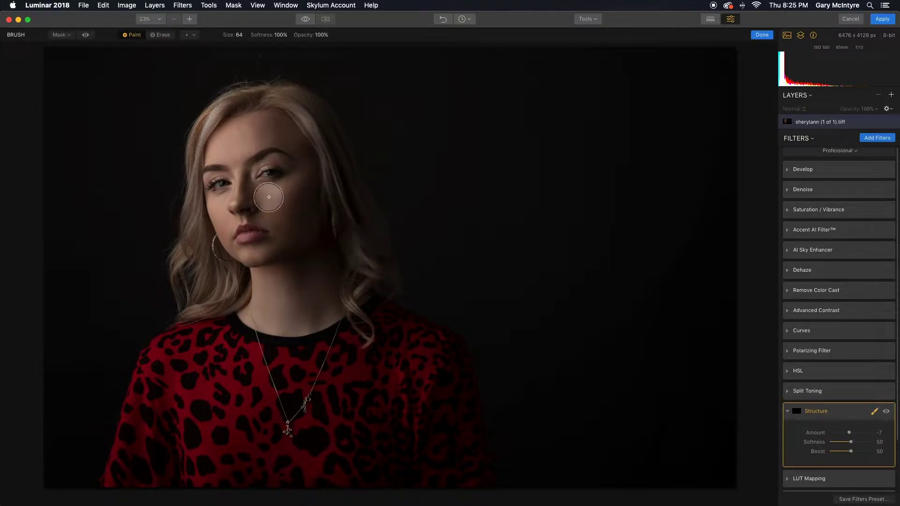
{"action": "mouse_move", "coordinate": [277, 214]}
{"action": "left_mouse_down"}
{"action": "mouse_move", "coordinate": [298, 211]}
{"action": "mouse_move", "coordinate": [301, 184]}
{"action": "mouse_move", "coordinate": [301, 220]}
{"action": "mouse_move", "coordinate": [283, 238]}
{"action": "mouse_move", "coordinate": [298, 215]}
{"action": "mouse_move", "coordinate": [290, 248]}
{"action": "mouse_move", "coordinate": [249, 259]}
{"action": "mouse_move", "coordinate": [267, 267]}
{"action": "mouse_move", "coordinate": [275, 315]}
{"action": "mouse_move", "coordinate": [284, 262]}
{"action": "mouse_move", "coordinate": [294, 307]}
{"action": "mouse_move", "coordinate": [309, 249]}
{"action": "mouse_move", "coordinate": [326, 291]}
{"action": "mouse_move", "coordinate": [312, 316]}
{"action": "mouse_move", "coordinate": [283, 321]}
{"action": "mouse_move", "coordinate": [261, 313]}
{"action": "mouse_move", "coordinate": [306, 240]}
{"action": "mouse_move", "coordinate": [306, 173]}
{"action": "mouse_move", "coordinate": [284, 129]}
{"action": "mouse_move", "coordinate": [221, 153]}
{"action": "mouse_move", "coordinate": [269, 123]}
{"action": "mouse_move", "coordinate": [223, 140]}
{"action": "mouse_move", "coordinate": [249, 134]}
{"action": "mouse_move", "coordinate": [237, 150]}
{"action": "mouse_move", "coordinate": [245, 195]}
{"action": "mouse_move", "coordinate": [255, 198]}
{"action": "mouse_move", "coordinate": [243, 197]}
{"action": "mouse_move", "coordinate": [246, 177]}
{"action": "mouse_move", "coordinate": [255, 195]}
{"action": "mouse_move", "coordinate": [286, 186]}
{"action": "mouse_move", "coordinate": [213, 202]}
{"action": "mouse_move", "coordinate": [232, 222]}
{"action": "mouse_move", "coordinate": [227, 240]}
{"action": "mouse_move", "coordinate": [216, 220]}
{"action": "mouse_move", "coordinate": [232, 248]}
{"action": "mouse_move", "coordinate": [266, 250]}
{"action": "mouse_move", "coordinate": [259, 261]}
{"action": "mouse_move", "coordinate": [269, 255]}
{"action": "mouse_move", "coordinate": [266, 284]}
{"action": "left_mouse_up"}
{"action": "key", "text": "bracketleft"}
{"action": "key", "text": "bracketleft"}
{"action": "key", "text": "bracketleft"}
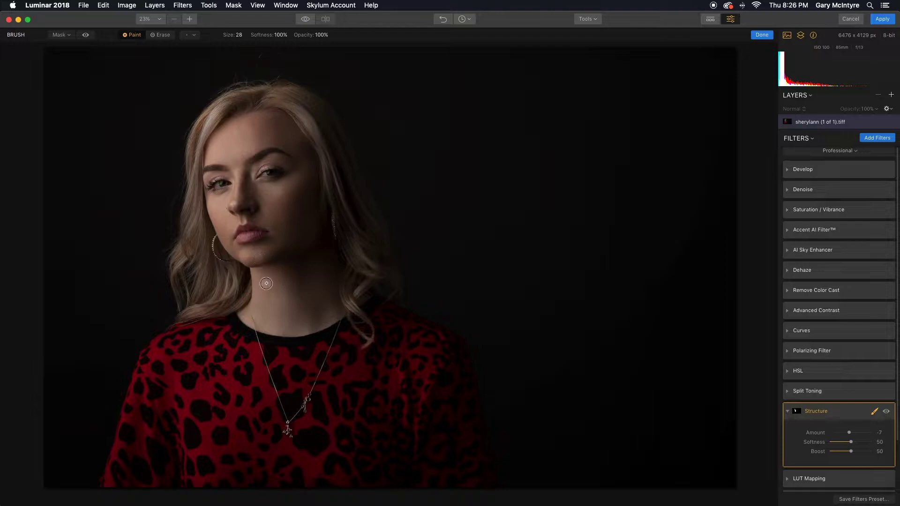
{"action": "left_click", "coordinate": [86, 36]}
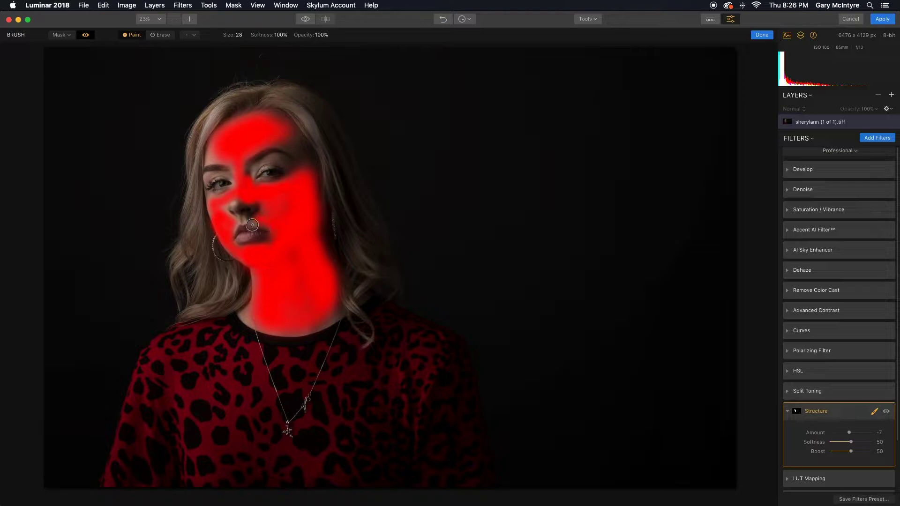
{"action": "left_click_drag", "start_coordinate": [213, 199], "coordinate": [214, 220]}
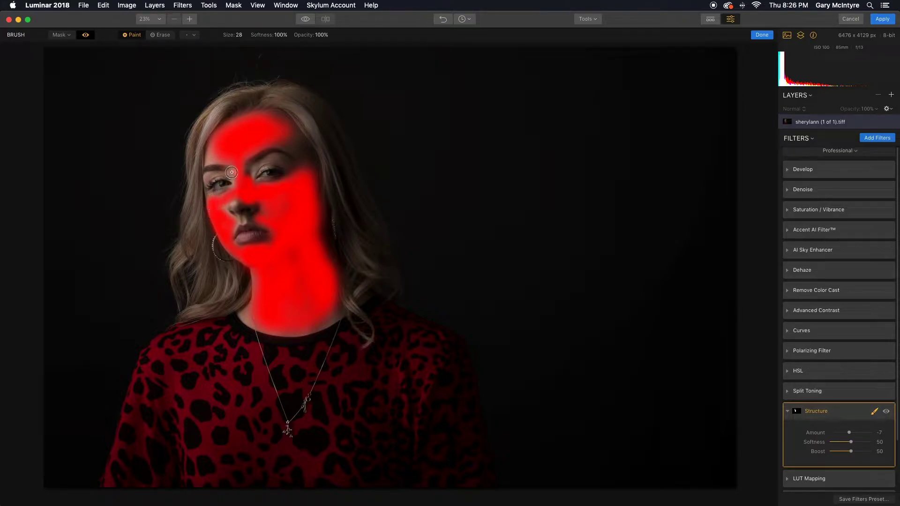
{"action": "mouse_move", "coordinate": [294, 147]}
{"action": "left_mouse_down"}
{"action": "mouse_move", "coordinate": [300, 162]}
{"action": "mouse_move", "coordinate": [288, 136]}
{"action": "mouse_move", "coordinate": [275, 142]}
{"action": "left_mouse_up"}
{"action": "mouse_move", "coordinate": [216, 152]}
{"action": "left_mouse_down"}
{"action": "mouse_move", "coordinate": [209, 158]}
{"action": "mouse_move", "coordinate": [217, 147]}
{"action": "left_mouse_up"}
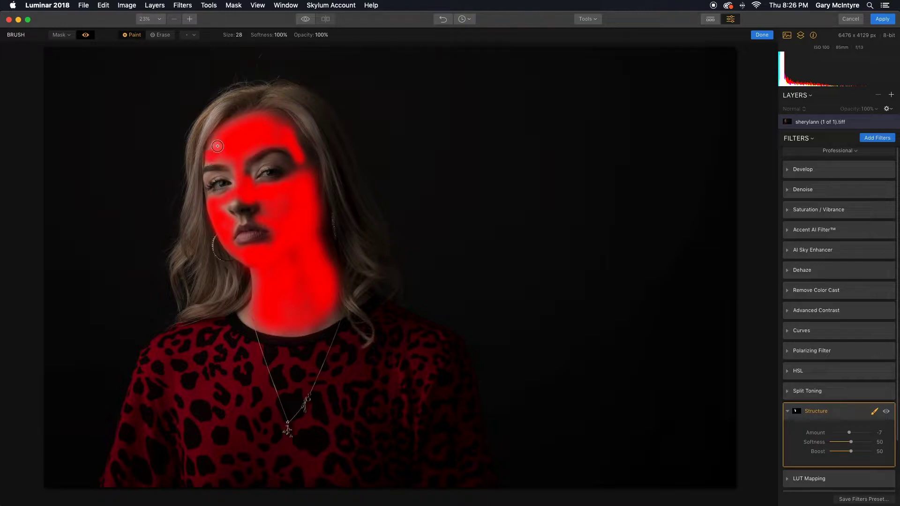
With a smaller brush, paint the mask along the eyebrow and outer eye corner, then finish brushing
{"action": "key", "text": "bracketleft"}
{"action": "key", "text": "bracketleft"}
{"action": "key", "text": "bracketleft"}
{"action": "mouse_move", "coordinate": [269, 159]}
{"action": "left_mouse_down"}
{"action": "mouse_move", "coordinate": [296, 170]}
{"action": "mouse_move", "coordinate": [276, 161]}
{"action": "mouse_move", "coordinate": [294, 168]}
{"action": "mouse_move", "coordinate": [303, 158]}
{"action": "mouse_move", "coordinate": [310, 178]}
{"action": "left_mouse_up"}
{"action": "left_click_drag", "start_coordinate": [237, 172], "coordinate": [210, 174]}
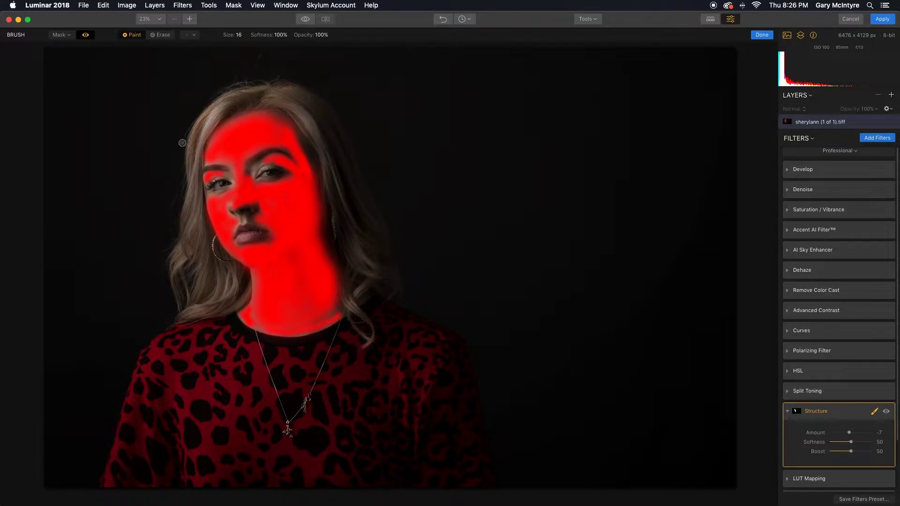
{"action": "left_click", "coordinate": [85, 35]}
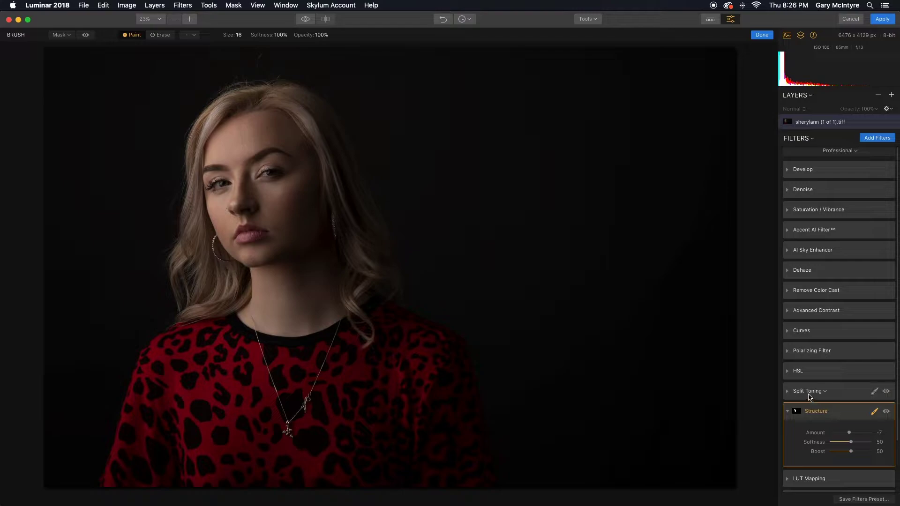
{"action": "left_click", "coordinate": [875, 412]}
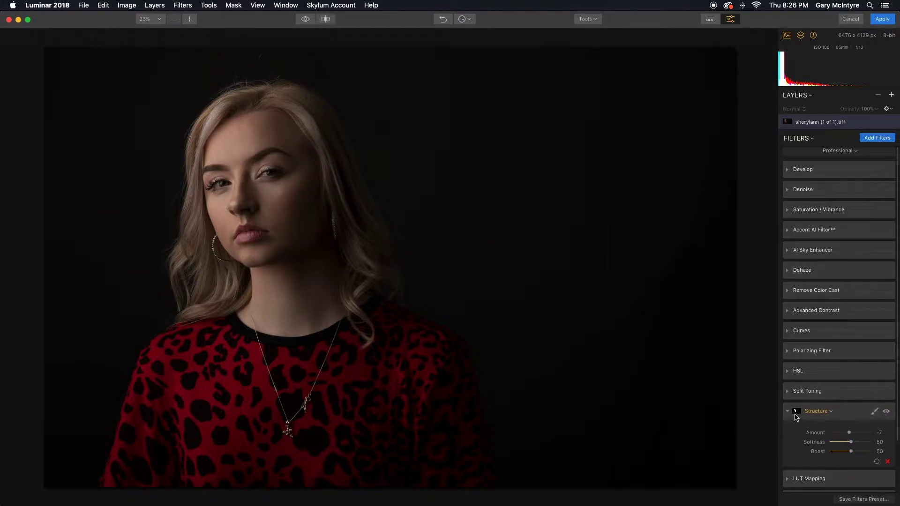
Zoom to 100% on the face and deepen the Structure Amount from -7 to -12
{"action": "left_click", "coordinate": [284, 213]}
{"action": "left_click_drag", "start_coordinate": [342, 238], "coordinate": [276, 160]}
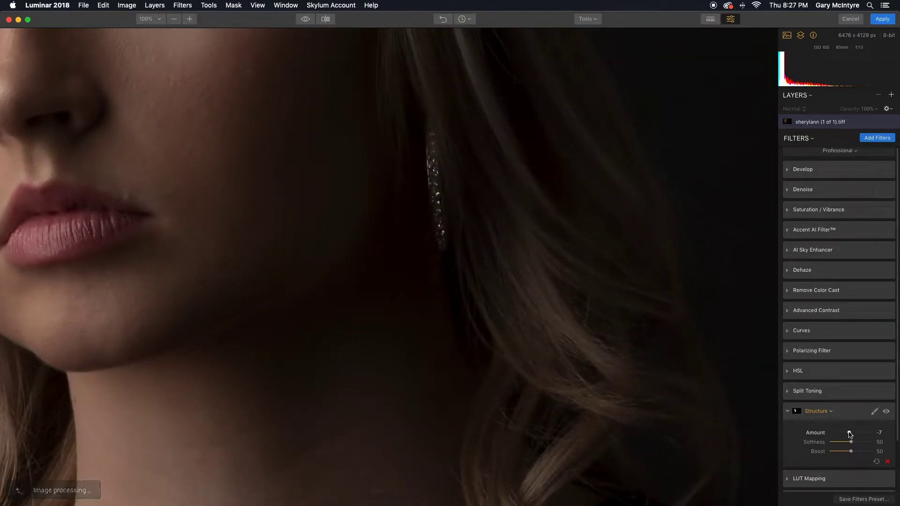
{"action": "mouse_move", "coordinate": [848, 432]}
{"action": "left_mouse_down"}
{"action": "mouse_move", "coordinate": [832, 433]}
{"action": "mouse_move", "coordinate": [848, 435]}
{"action": "left_mouse_up"}
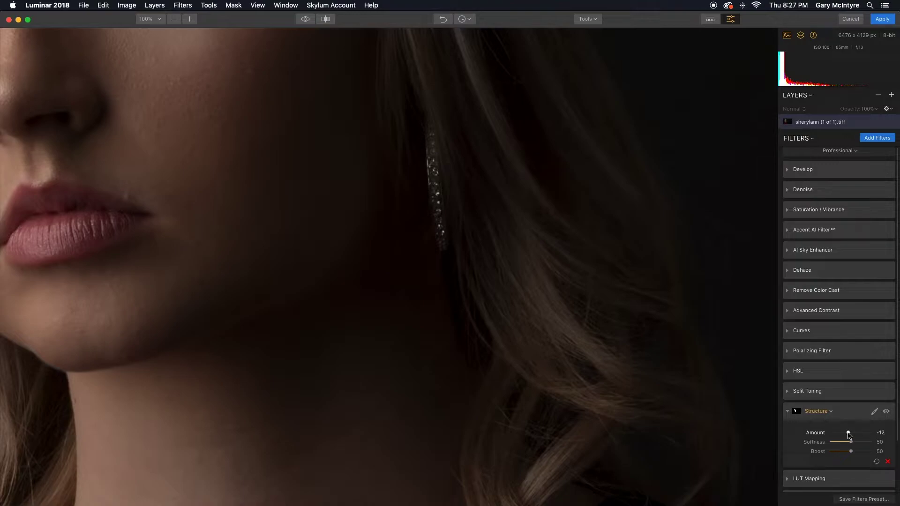
{"action": "left_click", "coordinate": [852, 410]}
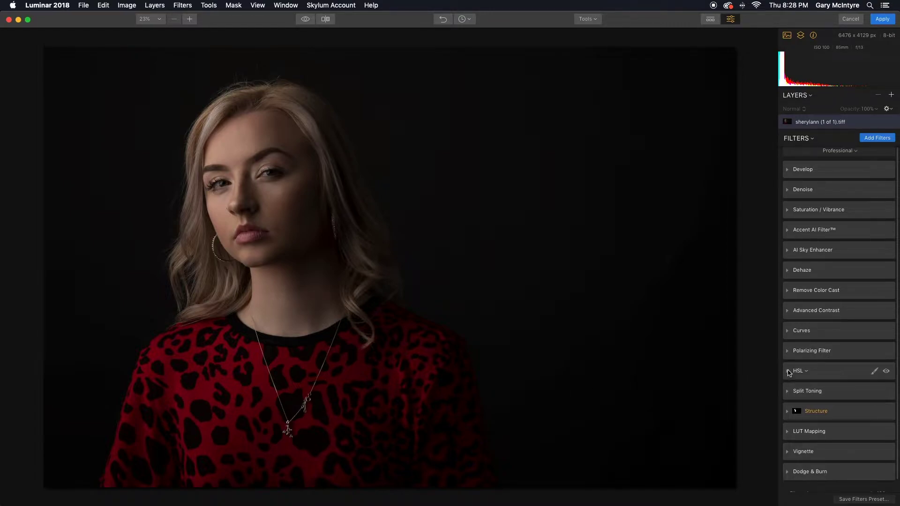
In HSL Saturation, lower Red to -52 and Yellow to -25
{"action": "left_click", "coordinate": [788, 371]}
{"action": "left_click", "coordinate": [850, 396]}
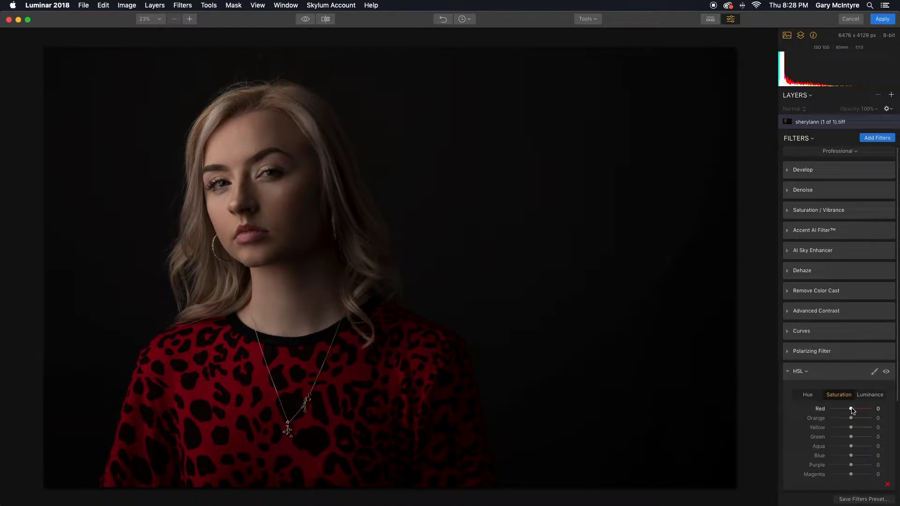
{"action": "left_click_drag", "start_coordinate": [851, 410], "coordinate": [839, 410]}
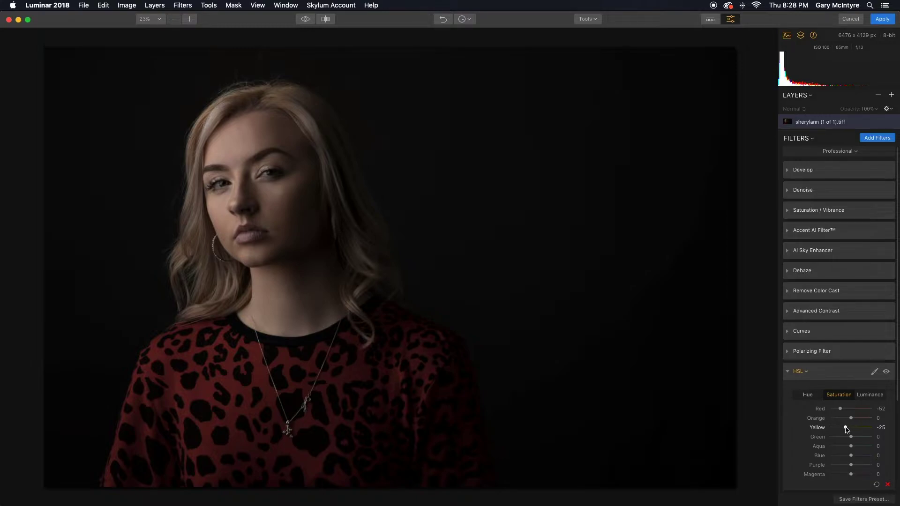
{"action": "left_click_drag", "start_coordinate": [846, 429], "coordinate": [846, 428]}
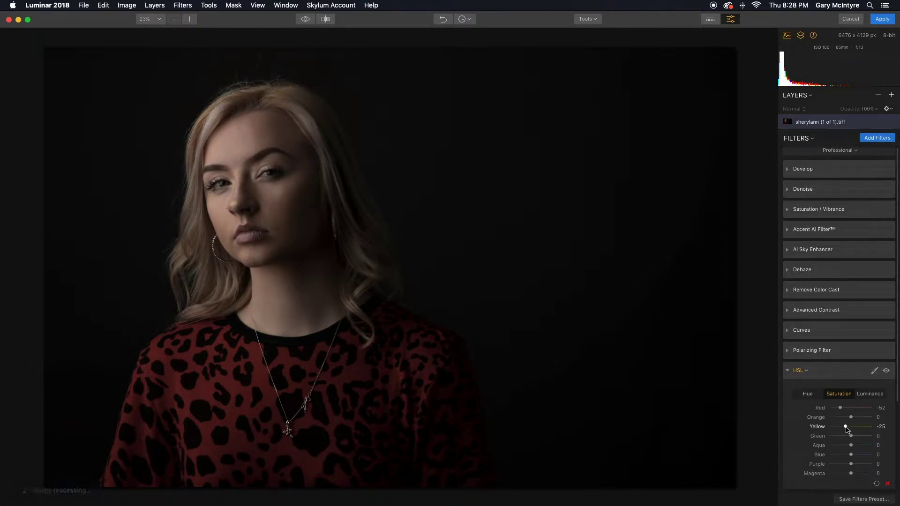
{"action": "left_click", "coordinate": [790, 373]}
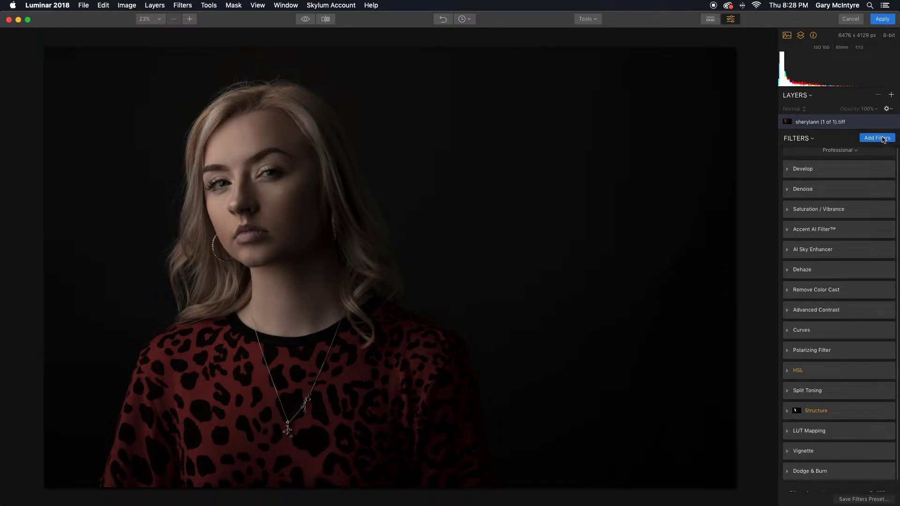
Add a new adjustment layer with a Sharpening filter and set its Amount to 16
{"action": "left_click", "coordinate": [891, 95]}
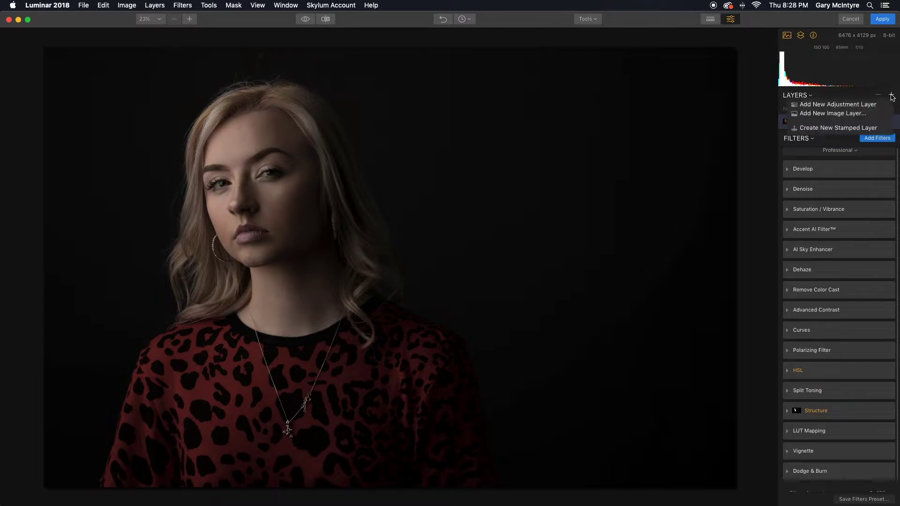
{"action": "left_click", "coordinate": [875, 105]}
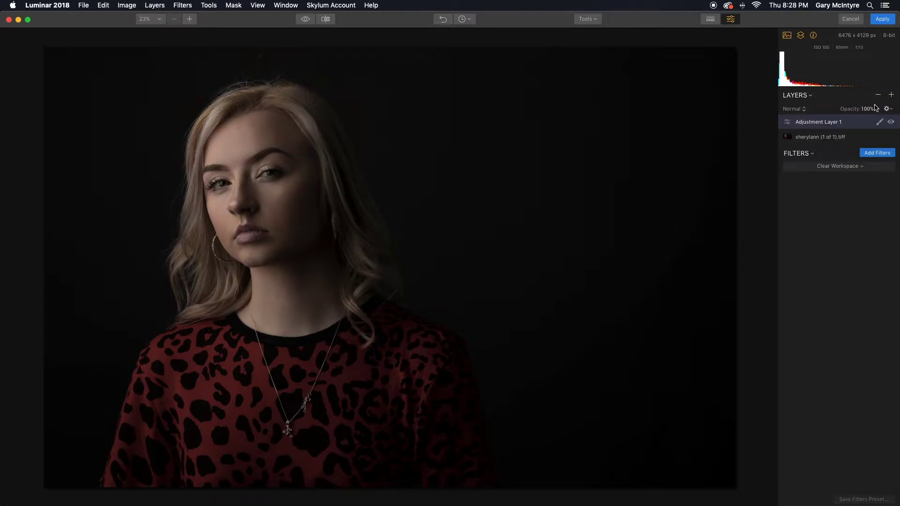
{"action": "left_click", "coordinate": [877, 153]}
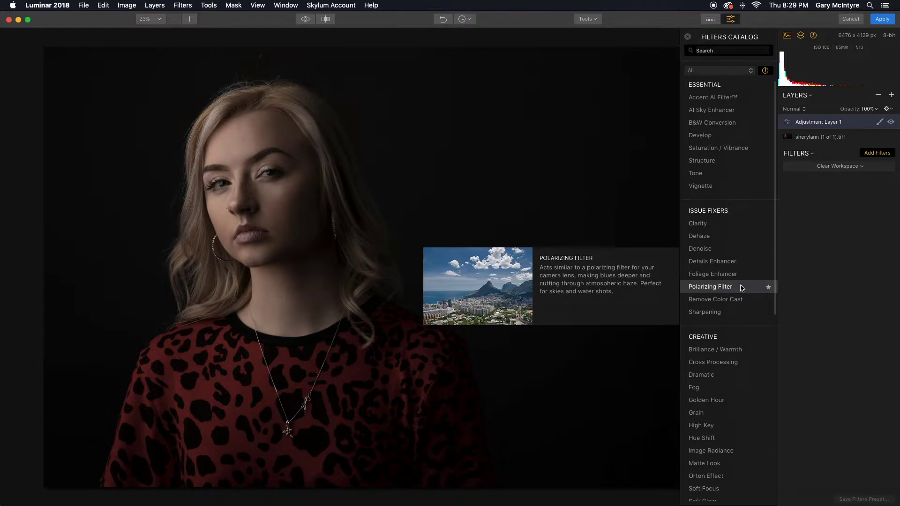
{"action": "left_click", "coordinate": [738, 313]}
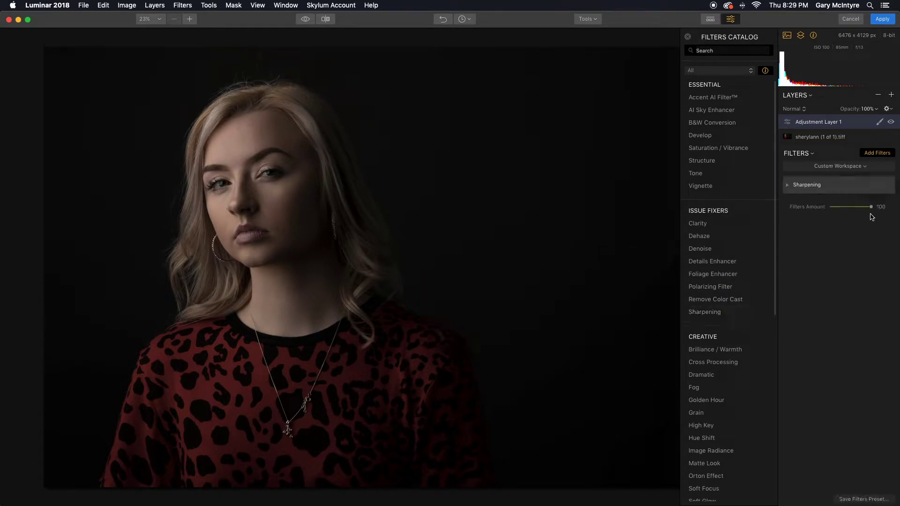
{"action": "left_click", "coordinate": [789, 186]}
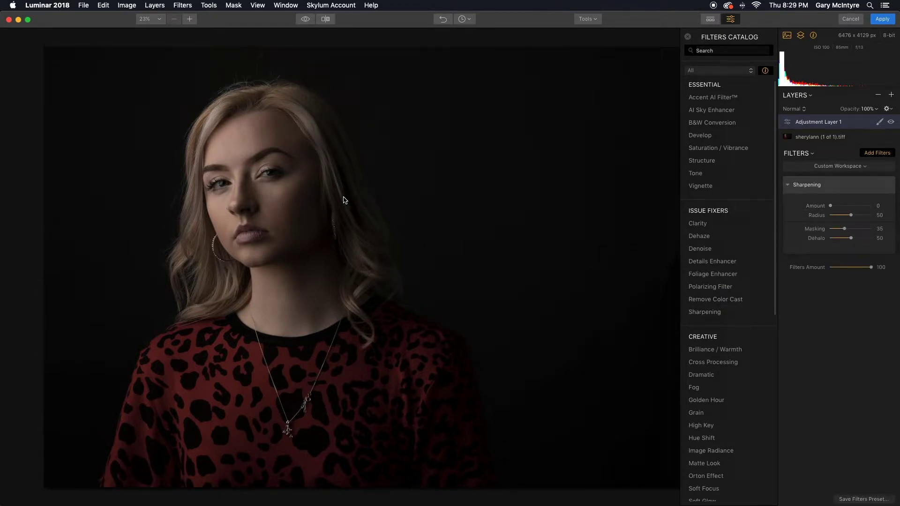
{"action": "left_click", "coordinate": [275, 174]}
{"action": "left_click_drag", "start_coordinate": [284, 175], "coordinate": [267, 183]}
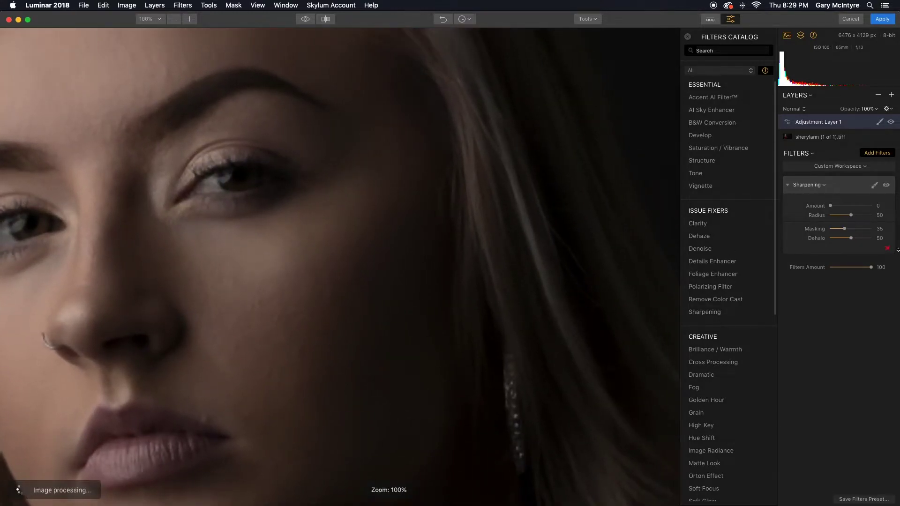
{"action": "mouse_move", "coordinate": [831, 208]}
{"action": "left_mouse_down"}
{"action": "mouse_move", "coordinate": [889, 212]}
{"action": "mouse_move", "coordinate": [826, 213]}
{"action": "mouse_move", "coordinate": [853, 211]}
{"action": "mouse_move", "coordinate": [840, 211]}
{"action": "left_mouse_up"}
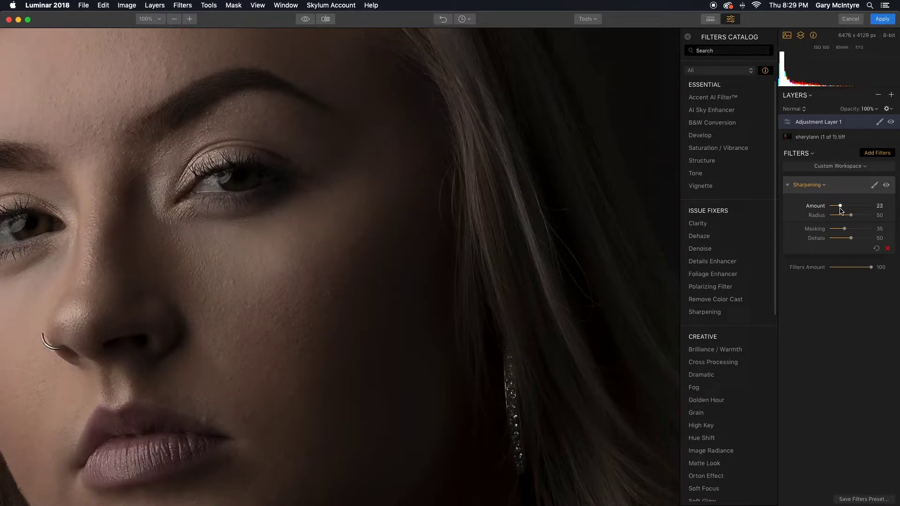
Invert the Sharpening mask and pick the Brush for painting it
{"action": "left_click", "coordinate": [825, 186]}
{"action": "mouse_move", "coordinate": [828, 238]}
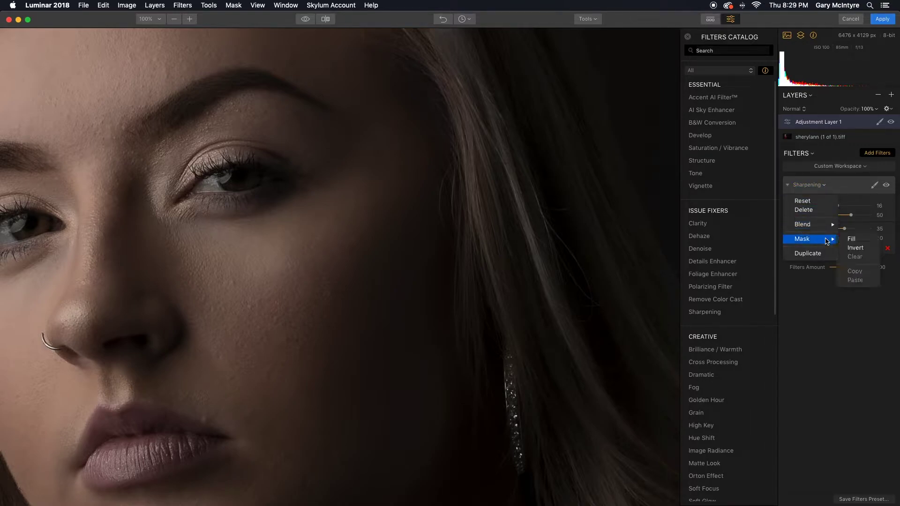
{"action": "left_click", "coordinate": [859, 251]}
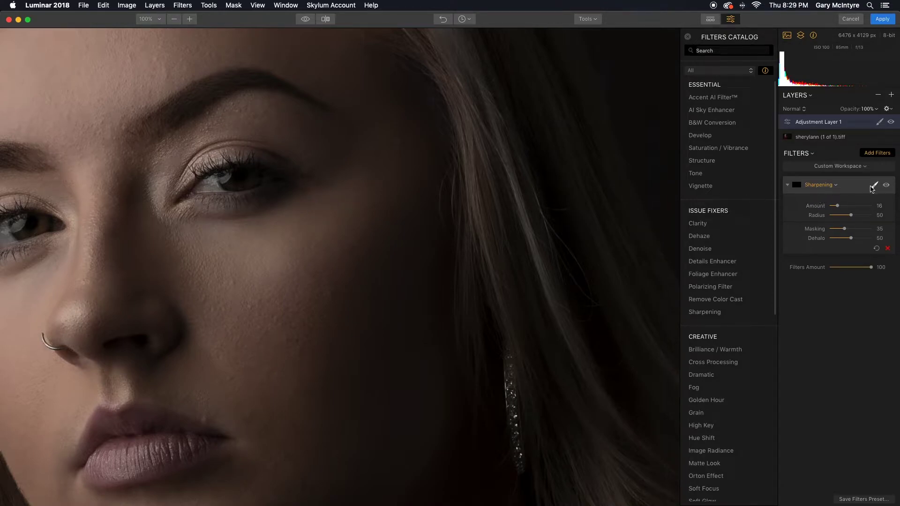
{"action": "left_click", "coordinate": [874, 186]}
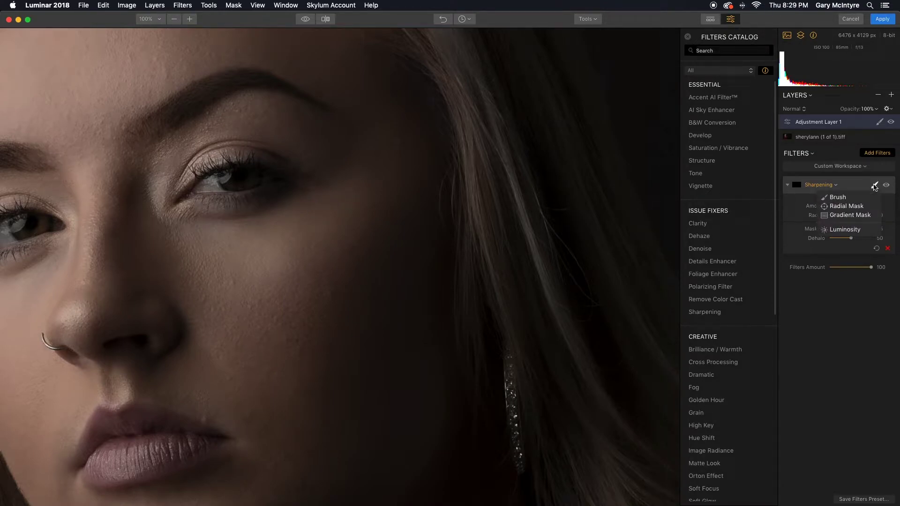
{"action": "left_click", "coordinate": [838, 197]}
Paint the Sharpening mask over both eyes and across the lips
{"action": "key", "text": "bracketright"}
{"action": "key", "text": "bracketright"}
{"action": "key", "text": "bracketright"}
{"action": "key", "text": "bracketright"}
{"action": "key", "text": "bracketright"}
{"action": "key", "text": "bracketright"}
{"action": "key", "text": "bracketright"}
{"action": "key", "text": "bracketright"}
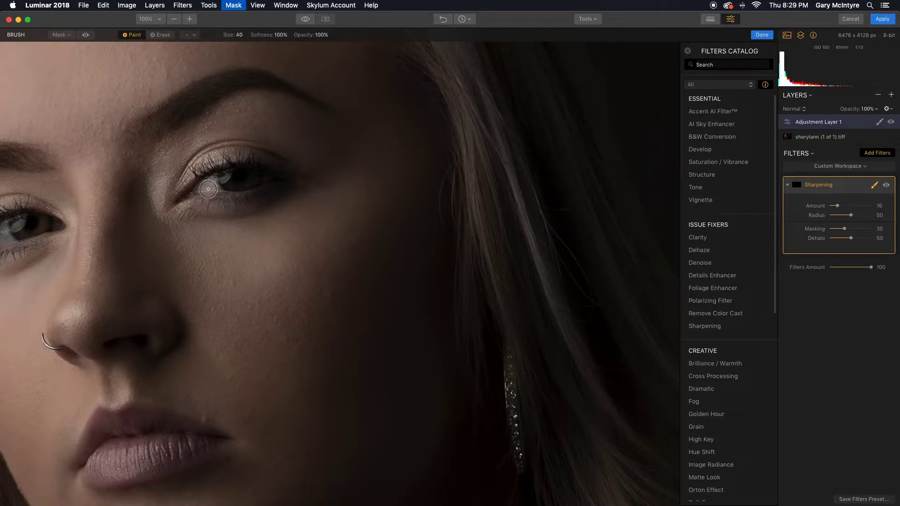
{"action": "key", "text": "bracketleft"}
{"action": "key", "text": "bracketleft"}
{"action": "key", "text": "bracketleft"}
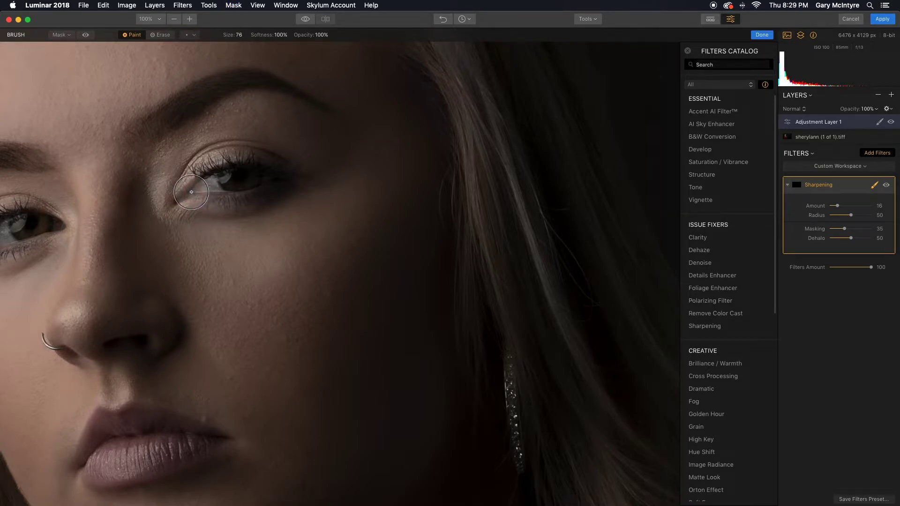
{"action": "mouse_move", "coordinate": [250, 189]}
{"action": "left_mouse_down"}
{"action": "mouse_move", "coordinate": [285, 169]}
{"action": "mouse_move", "coordinate": [198, 183]}
{"action": "mouse_move", "coordinate": [281, 177]}
{"action": "mouse_move", "coordinate": [236, 212]}
{"action": "left_mouse_up"}
{"action": "left_click_drag", "start_coordinate": [142, 239], "coordinate": [419, 205]}
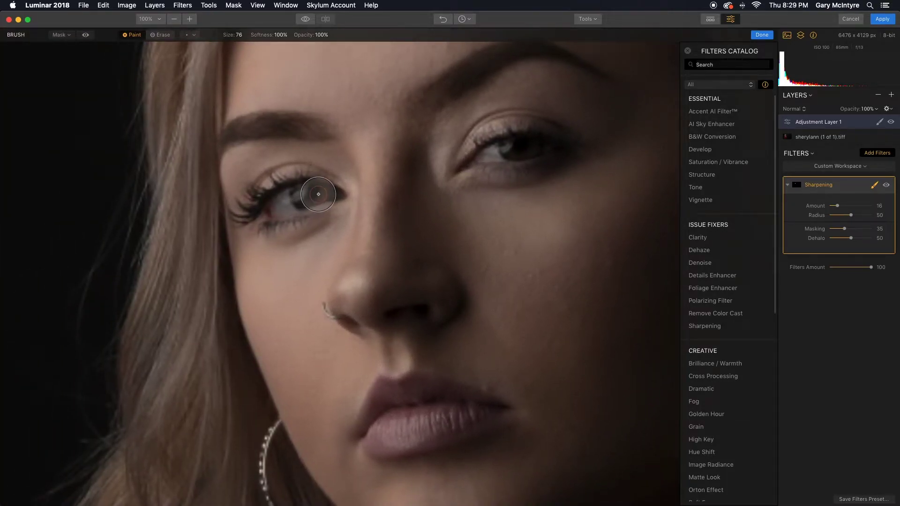
{"action": "mouse_move", "coordinate": [320, 192]}
{"action": "left_mouse_down"}
{"action": "mouse_move", "coordinate": [267, 191]}
{"action": "mouse_move", "coordinate": [323, 190]}
{"action": "mouse_move", "coordinate": [314, 204]}
{"action": "mouse_move", "coordinate": [302, 124]}
{"action": "mouse_move", "coordinate": [247, 122]}
{"action": "mouse_move", "coordinate": [365, 127]}
{"action": "left_mouse_up"}
{"action": "left_click_drag", "start_coordinate": [462, 117], "coordinate": [351, 220]}
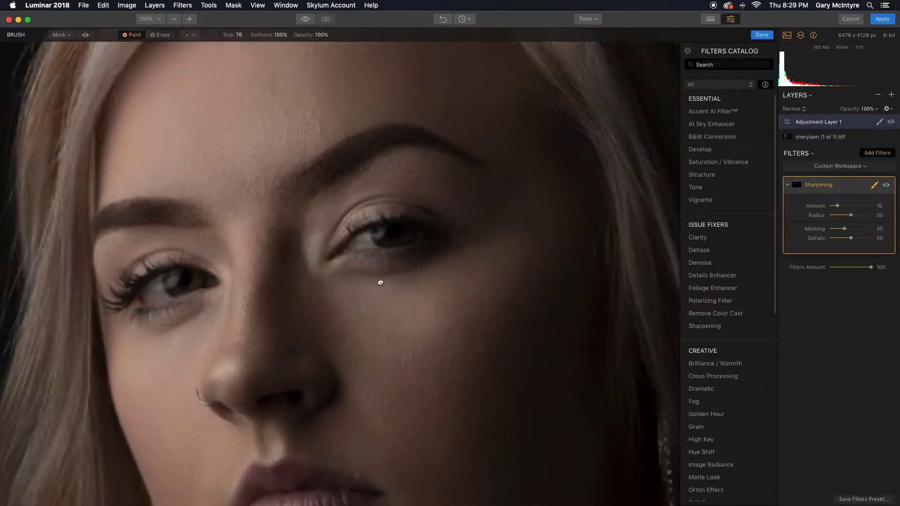
{"action": "left_click_drag", "start_coordinate": [382, 283], "coordinate": [389, 172]}
{"action": "mouse_move", "coordinate": [371, 330]}
{"action": "left_mouse_down"}
{"action": "mouse_move", "coordinate": [383, 314]}
{"action": "mouse_move", "coordinate": [268, 340]}
{"action": "mouse_move", "coordinate": [362, 326]}
{"action": "mouse_move", "coordinate": [349, 308]}
{"action": "mouse_move", "coordinate": [319, 298]}
{"action": "mouse_move", "coordinate": [273, 317]}
{"action": "mouse_move", "coordinate": [282, 339]}
{"action": "mouse_move", "coordinate": [358, 324]}
{"action": "mouse_move", "coordinate": [346, 317]}
{"action": "mouse_move", "coordinate": [271, 341]}
{"action": "mouse_move", "coordinate": [333, 321]}
{"action": "left_mouse_up"}
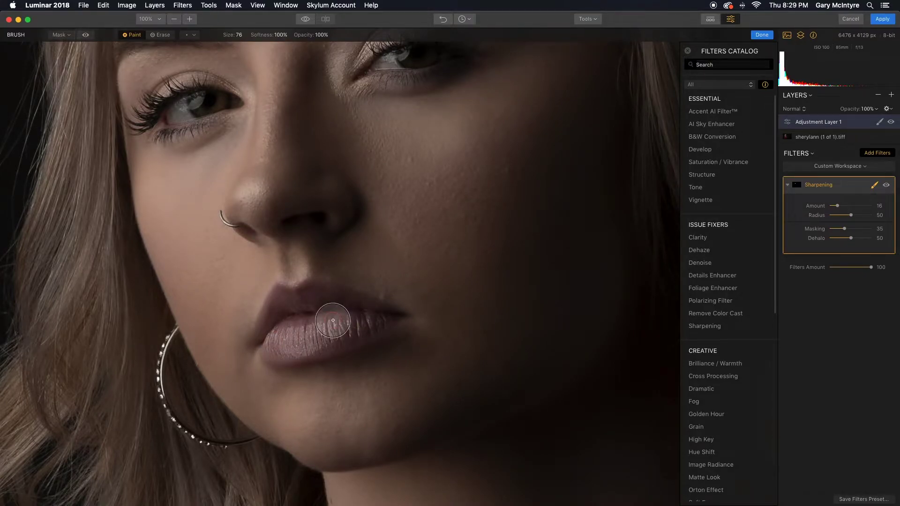
Fit the portrait in view and paint sharpening over the hair on both sides
{"action": "key", "text": "super+0"}
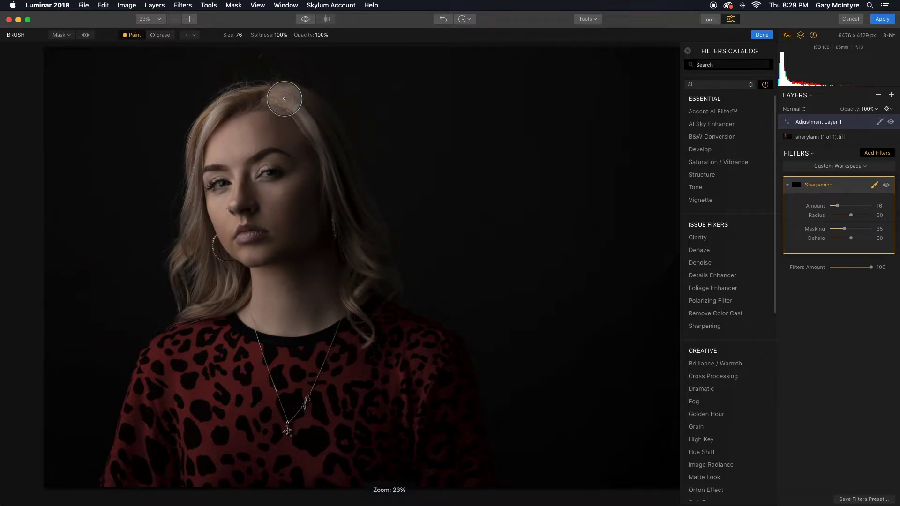
{"action": "mouse_move", "coordinate": [284, 98]}
{"action": "left_mouse_down"}
{"action": "mouse_move", "coordinate": [329, 137]}
{"action": "mouse_move", "coordinate": [353, 239]}
{"action": "mouse_move", "coordinate": [375, 266]}
{"action": "mouse_move", "coordinate": [347, 198]}
{"action": "mouse_move", "coordinate": [370, 251]}
{"action": "mouse_move", "coordinate": [350, 285]}
{"action": "left_mouse_up"}
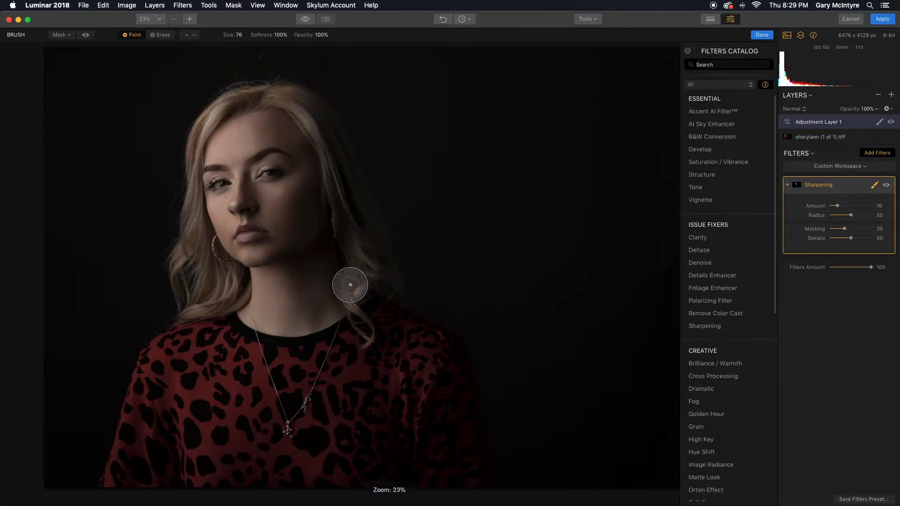
{"action": "mouse_move", "coordinate": [261, 90]}
{"action": "left_mouse_down"}
{"action": "mouse_move", "coordinate": [209, 108]}
{"action": "mouse_move", "coordinate": [182, 166]}
{"action": "mouse_move", "coordinate": [190, 232]}
{"action": "mouse_move", "coordinate": [222, 289]}
{"action": "mouse_move", "coordinate": [203, 304]}
{"action": "mouse_move", "coordinate": [200, 265]}
{"action": "mouse_move", "coordinate": [182, 268]}
{"action": "mouse_move", "coordinate": [222, 350]}
{"action": "mouse_move", "coordinate": [200, 335]}
{"action": "mouse_move", "coordinate": [231, 346]}
{"action": "mouse_move", "coordinate": [345, 347]}
{"action": "mouse_move", "coordinate": [250, 370]}
{"action": "mouse_move", "coordinate": [330, 393]}
{"action": "mouse_move", "coordinate": [291, 410]}
{"action": "mouse_move", "coordinate": [280, 427]}
{"action": "mouse_move", "coordinate": [321, 390]}
{"action": "mouse_move", "coordinate": [333, 352]}
{"action": "mouse_move", "coordinate": [280, 431]}
{"action": "mouse_move", "coordinate": [257, 362]}
{"action": "mouse_move", "coordinate": [248, 358]}
{"action": "mouse_move", "coordinate": [262, 435]}
{"action": "mouse_move", "coordinate": [203, 394]}
{"action": "left_mouse_up"}
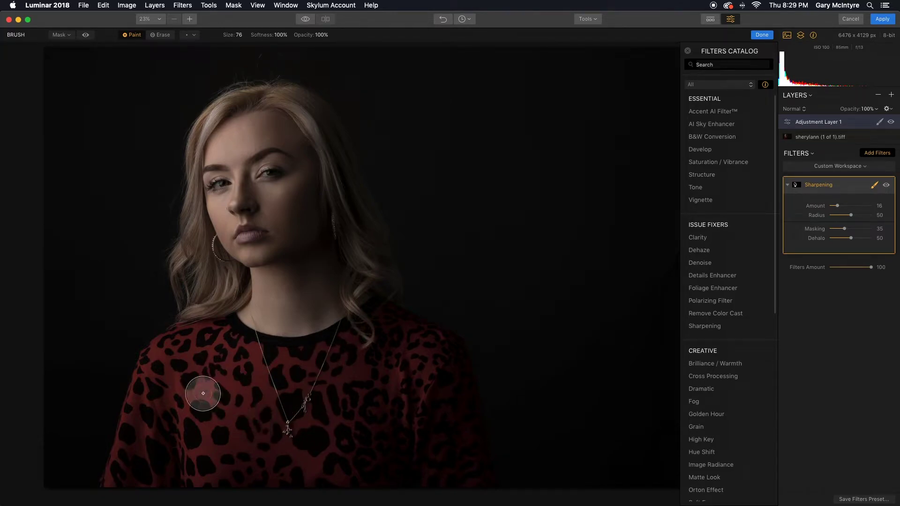
Erase the Sharpening mask from the lower-left chest, checking it with the red overlay
{"action": "left_click", "coordinate": [86, 35]}
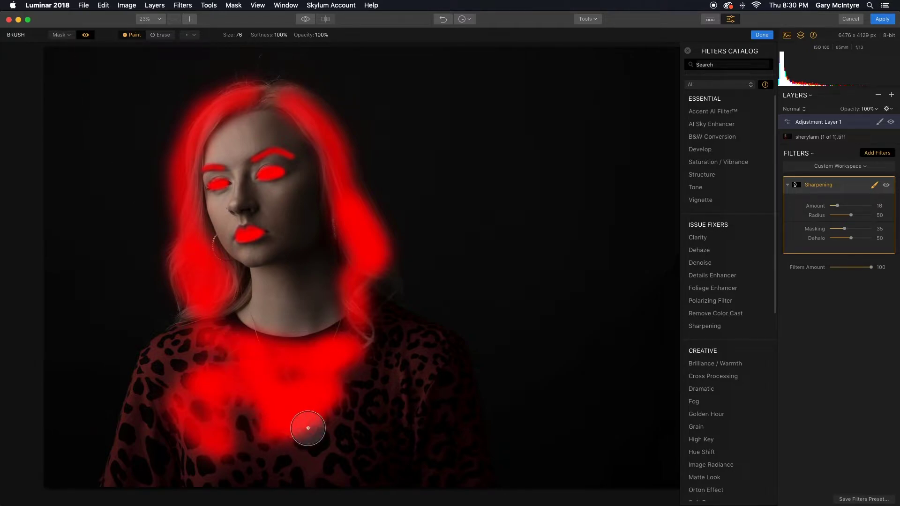
{"action": "left_click", "coordinate": [161, 35]}
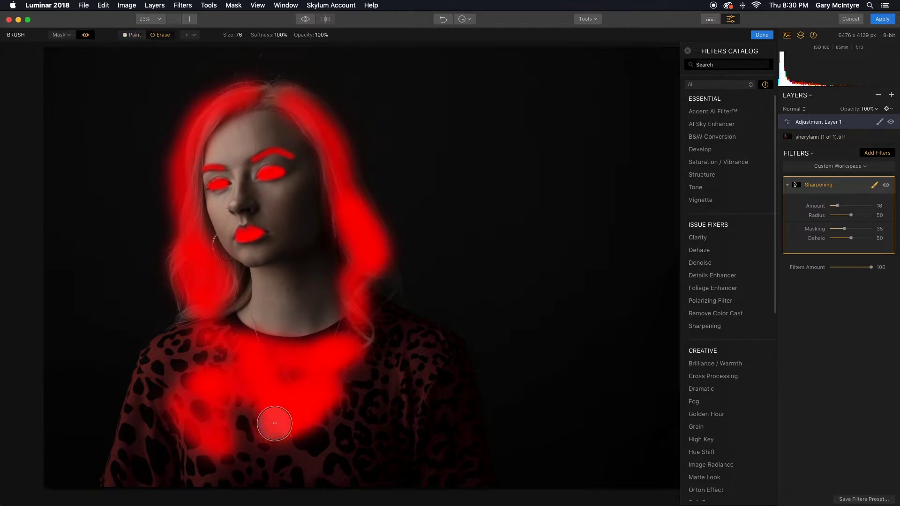
{"action": "mouse_move", "coordinate": [278, 428]}
{"action": "left_mouse_down"}
{"action": "mouse_move", "coordinate": [190, 351]}
{"action": "mouse_move", "coordinate": [235, 417]}
{"action": "mouse_move", "coordinate": [206, 374]}
{"action": "mouse_move", "coordinate": [166, 423]}
{"action": "mouse_move", "coordinate": [195, 385]}
{"action": "mouse_move", "coordinate": [241, 368]}
{"action": "mouse_move", "coordinate": [253, 400]}
{"action": "mouse_move", "coordinate": [335, 362]}
{"action": "left_mouse_up"}
{"action": "left_click", "coordinate": [85, 35]}
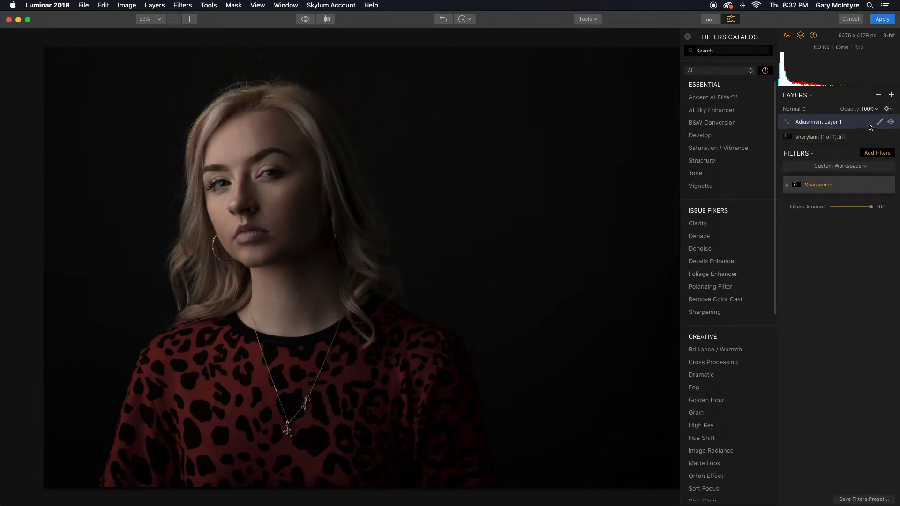
Add Adjustment Layer 2 with a Structure filter set to Amount 9
{"action": "left_click", "coordinate": [891, 95]}
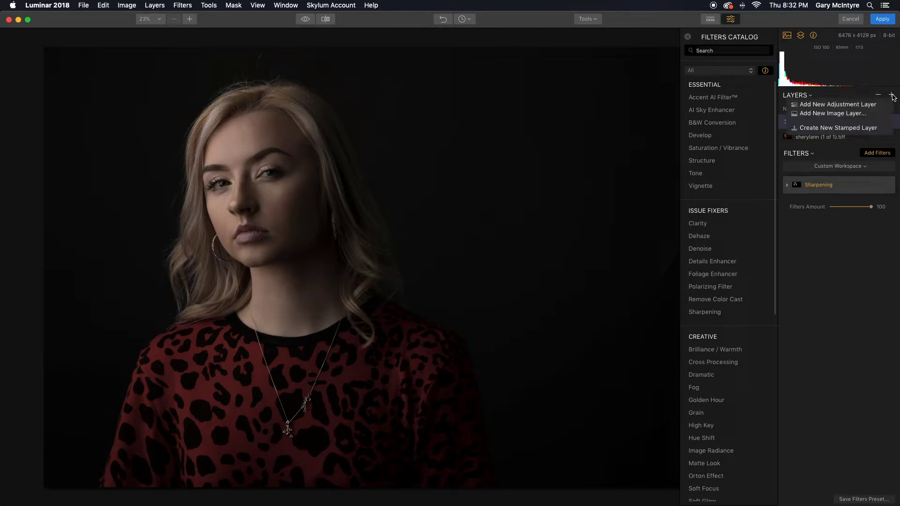
{"action": "left_click", "coordinate": [871, 105]}
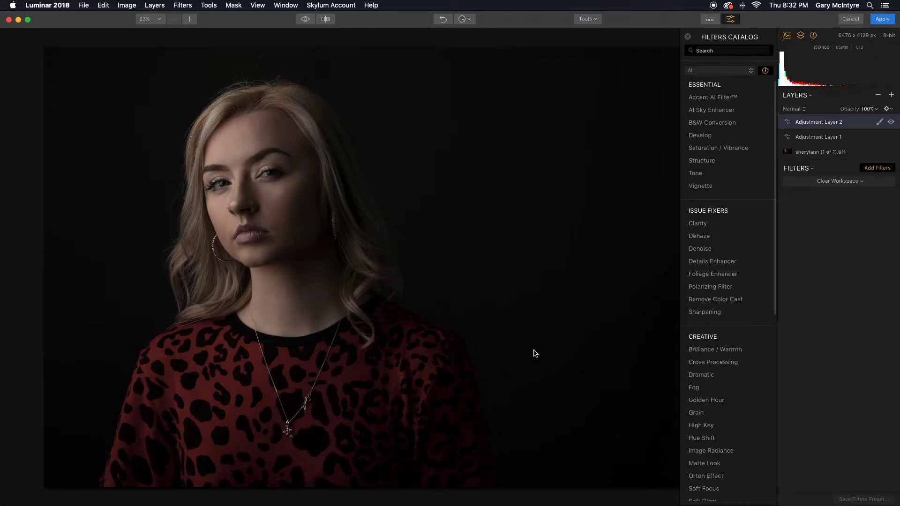
{"action": "left_click", "coordinate": [716, 162]}
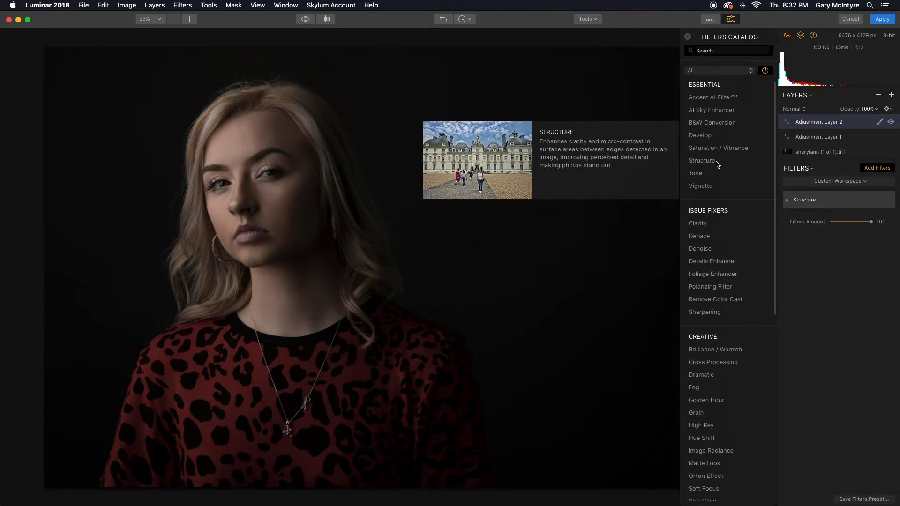
{"action": "left_click", "coordinate": [788, 201]}
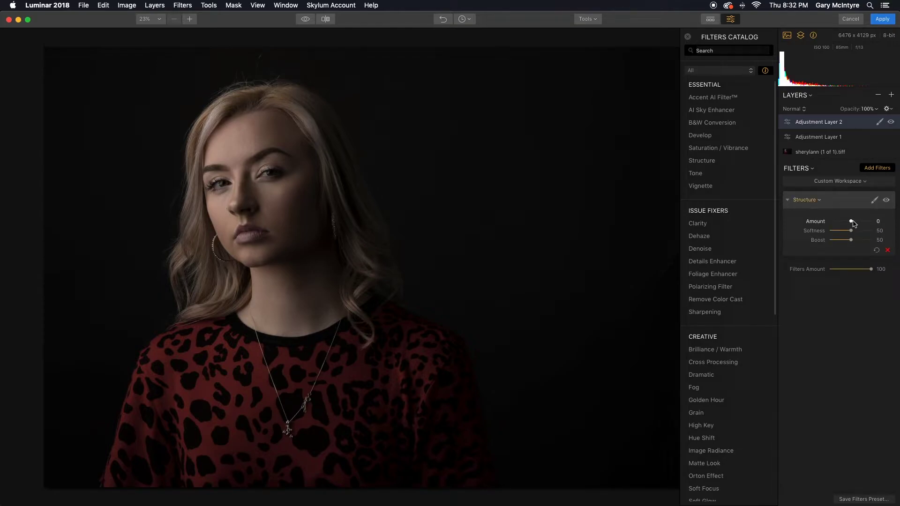
{"action": "mouse_move", "coordinate": [858, 222]}
{"action": "left_mouse_down"}
{"action": "mouse_move", "coordinate": [870, 221]}
{"action": "mouse_move", "coordinate": [850, 222]}
{"action": "left_mouse_up"}
Paint the Structure mask onto the hair on either side of the face
{"action": "left_click", "coordinate": [876, 203]}
{"action": "left_click", "coordinate": [861, 217]}
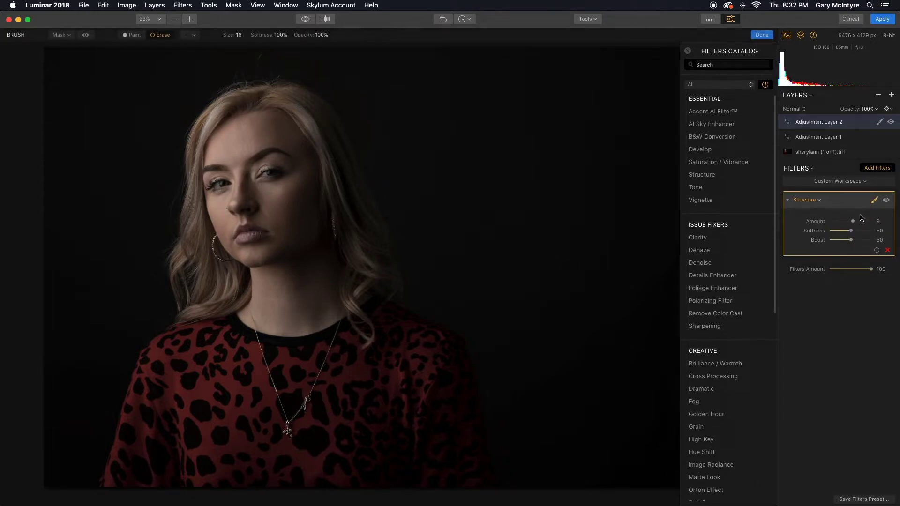
{"action": "left_click", "coordinate": [134, 36]}
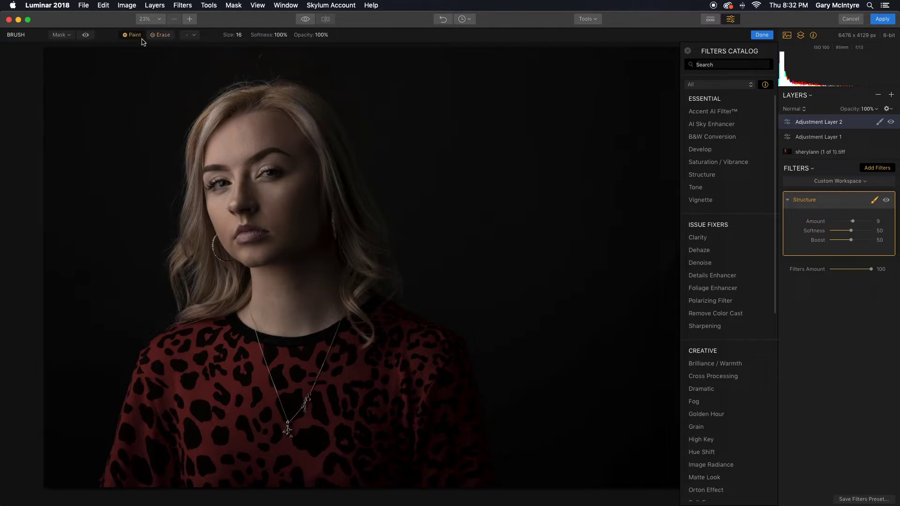
{"action": "key", "text": "bracketright"}
{"action": "key", "text": "bracketright"}
{"action": "key", "text": "bracketright"}
{"action": "key", "text": "bracketright"}
{"action": "key", "text": "bracketright"}
{"action": "key", "text": "bracketright"}
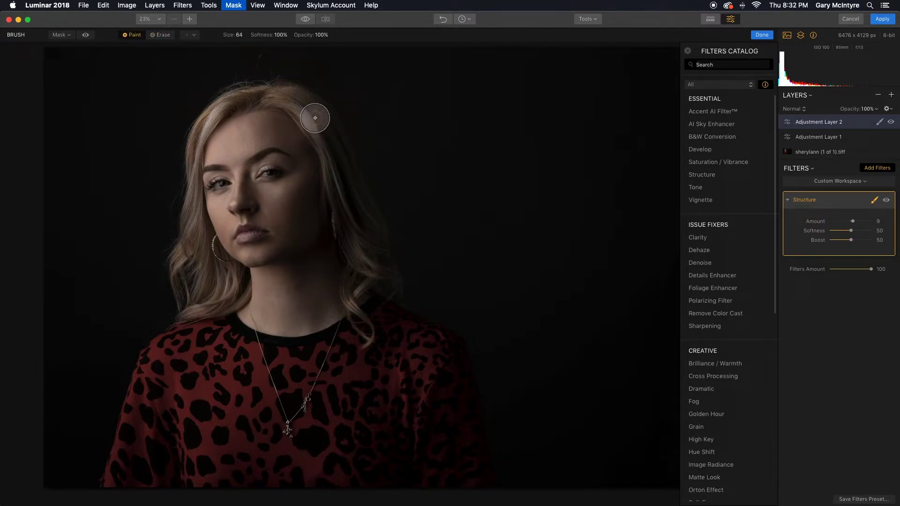
{"action": "mouse_move", "coordinate": [298, 101]}
{"action": "left_mouse_down"}
{"action": "mouse_move", "coordinate": [331, 141]}
{"action": "mouse_move", "coordinate": [362, 255]}
{"action": "mouse_move", "coordinate": [375, 243]}
{"action": "mouse_move", "coordinate": [345, 182]}
{"action": "mouse_move", "coordinate": [357, 241]}
{"action": "mouse_move", "coordinate": [365, 267]}
{"action": "left_mouse_up"}
{"action": "mouse_move", "coordinate": [218, 295]}
{"action": "left_mouse_down"}
{"action": "mouse_move", "coordinate": [221, 274]}
{"action": "mouse_move", "coordinate": [197, 251]}
{"action": "mouse_move", "coordinate": [191, 293]}
{"action": "mouse_move", "coordinate": [210, 274]}
{"action": "mouse_move", "coordinate": [206, 234]}
{"action": "left_mouse_up"}
With a smaller brush, paint along the hair outline and left side, checking at 200% zoom
{"action": "key", "text": "bracketleft"}
{"action": "key", "text": "bracketleft"}
{"action": "key", "text": "bracketleft"}
{"action": "key", "text": "bracketleft"}
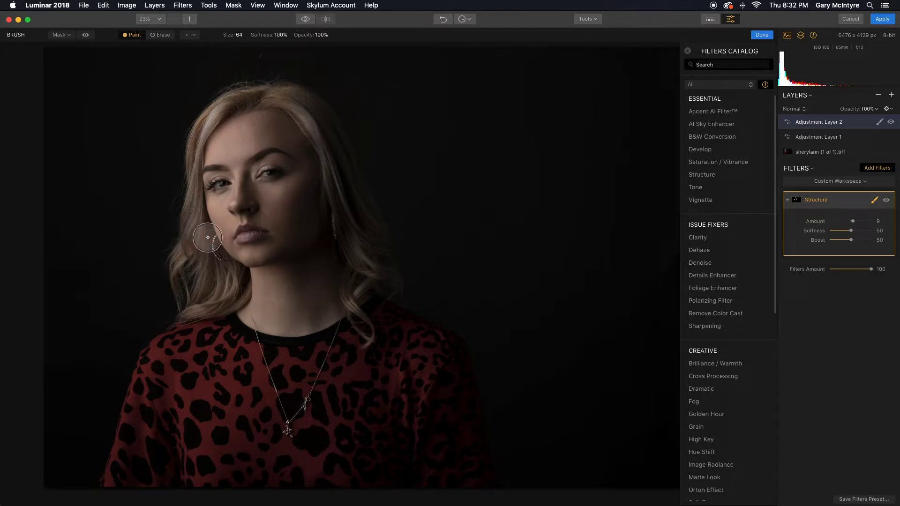
{"action": "mouse_move", "coordinate": [194, 142]}
{"action": "left_mouse_down"}
{"action": "mouse_move", "coordinate": [246, 96]}
{"action": "mouse_move", "coordinate": [301, 89]}
{"action": "mouse_move", "coordinate": [332, 136]}
{"action": "mouse_move", "coordinate": [355, 293]}
{"action": "mouse_move", "coordinate": [354, 265]}
{"action": "mouse_move", "coordinate": [348, 300]}
{"action": "mouse_move", "coordinate": [369, 320]}
{"action": "left_mouse_up"}
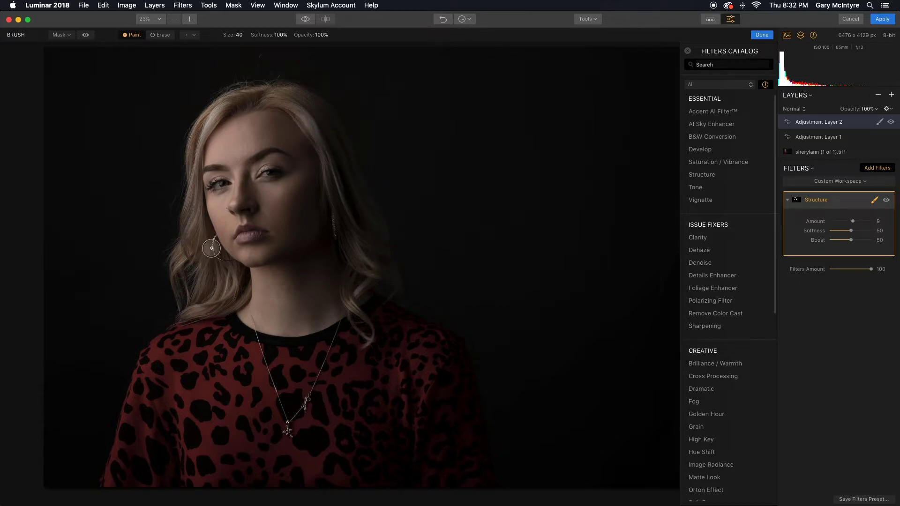
{"action": "mouse_move", "coordinate": [211, 248]}
{"action": "left_mouse_down"}
{"action": "mouse_move", "coordinate": [173, 273]}
{"action": "mouse_move", "coordinate": [208, 273]}
{"action": "mouse_move", "coordinate": [185, 314]}
{"action": "left_mouse_up"}
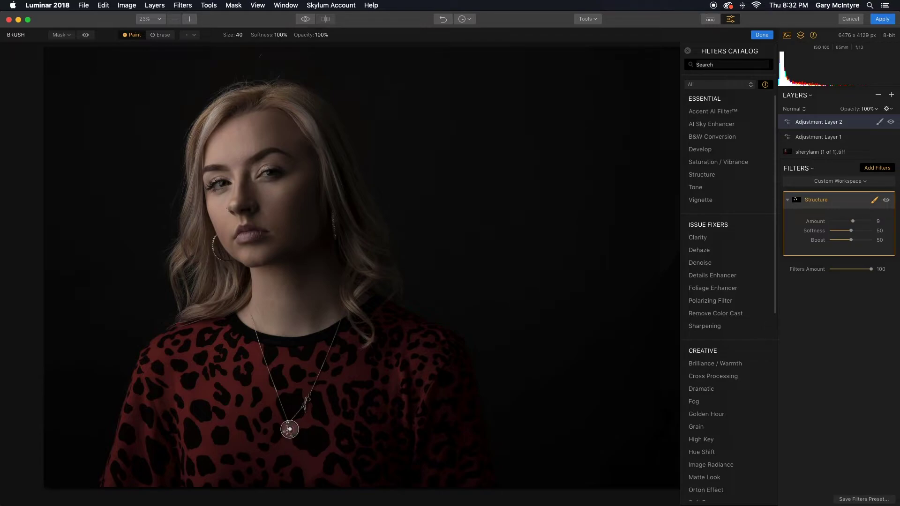
{"action": "key", "text": "super+equal"}
{"action": "key", "text": "super+equal"}
{"action": "key", "text": "super+equal"}
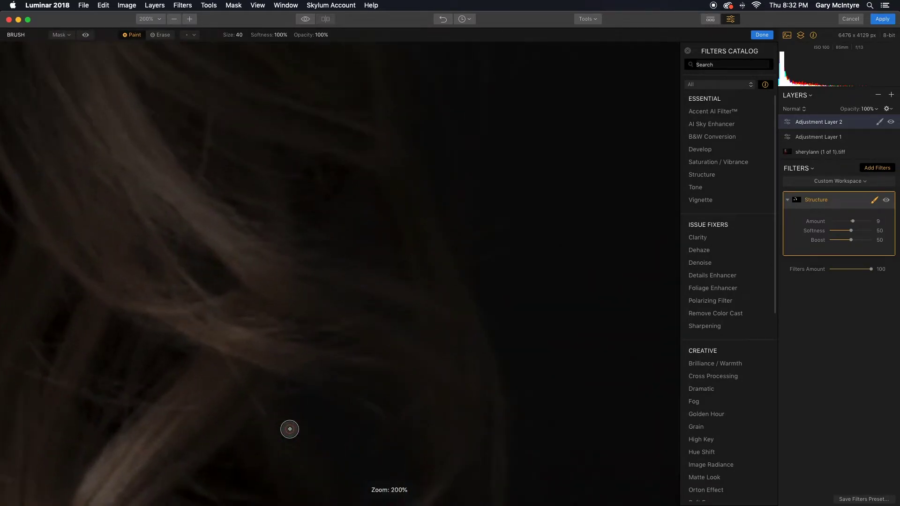
{"action": "mouse_move", "coordinate": [253, 464]}
{"action": "left_mouse_down"}
{"action": "mouse_move", "coordinate": [469, 136]}
{"action": "mouse_move", "coordinate": [298, 291]}
{"action": "mouse_move", "coordinate": [237, 400]}
{"action": "mouse_move", "coordinate": [355, 352]}
{"action": "mouse_move", "coordinate": [418, 189]}
{"action": "mouse_move", "coordinate": [476, 150]}
{"action": "left_mouse_up"}
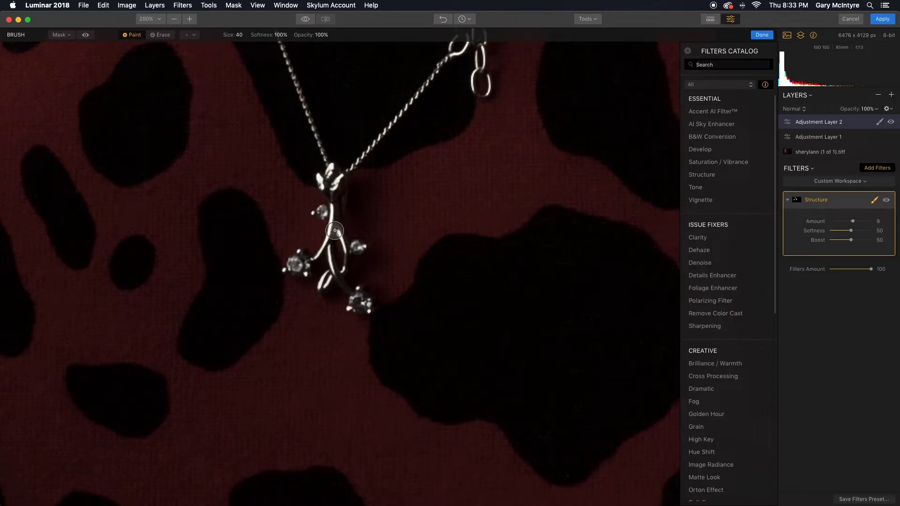
{"action": "scroll", "coordinate": [460, 122], "scroll_direction": "up", "scroll_amount": 10}
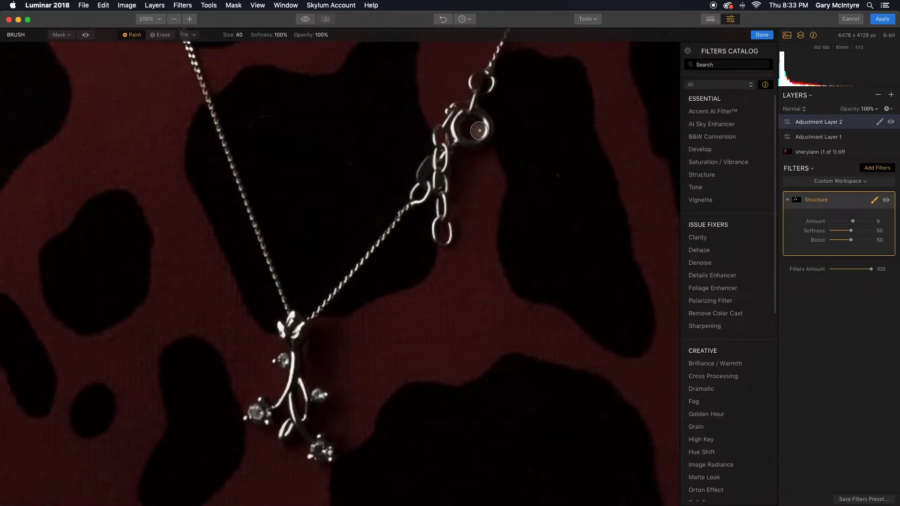
{"action": "key", "text": "super+0"}
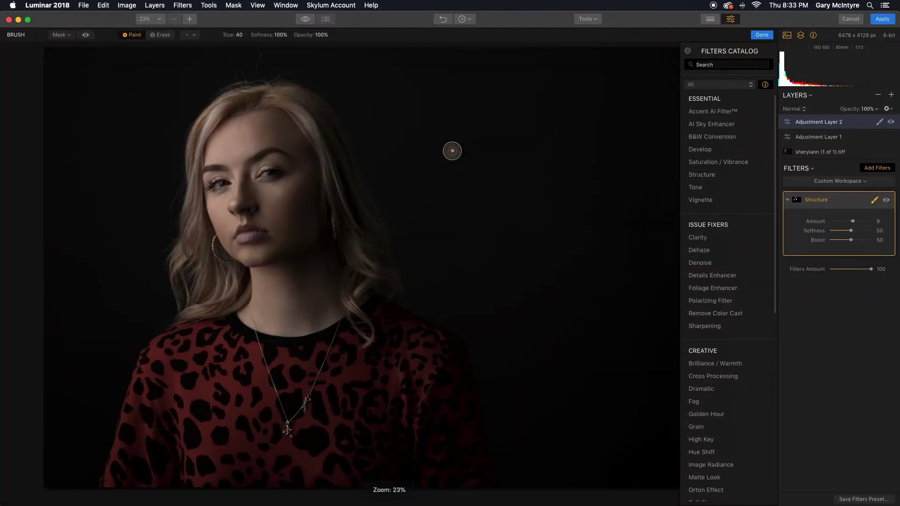
{"action": "left_click", "coordinate": [788, 200]}
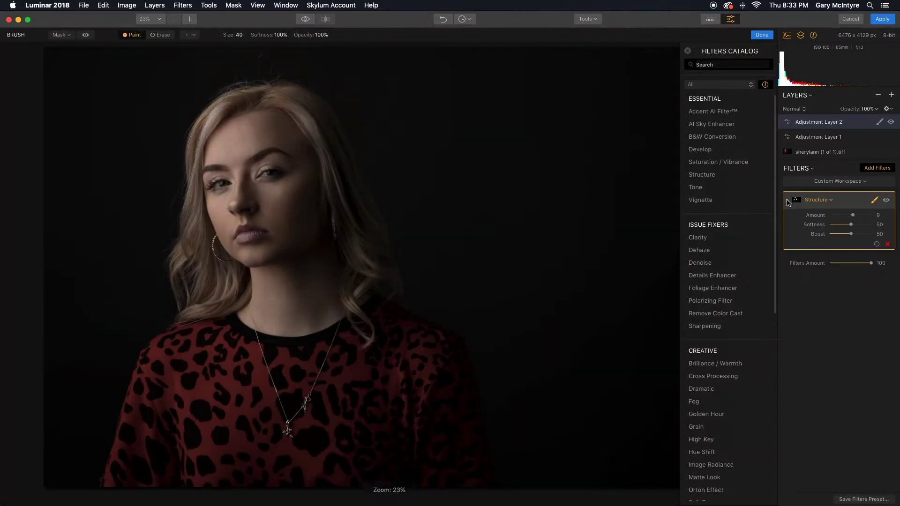
Add a third adjustment layer and finish the Structure mask on Adjustment Layer 2
{"action": "left_click", "coordinate": [892, 95]}
{"action": "left_click", "coordinate": [884, 105]}
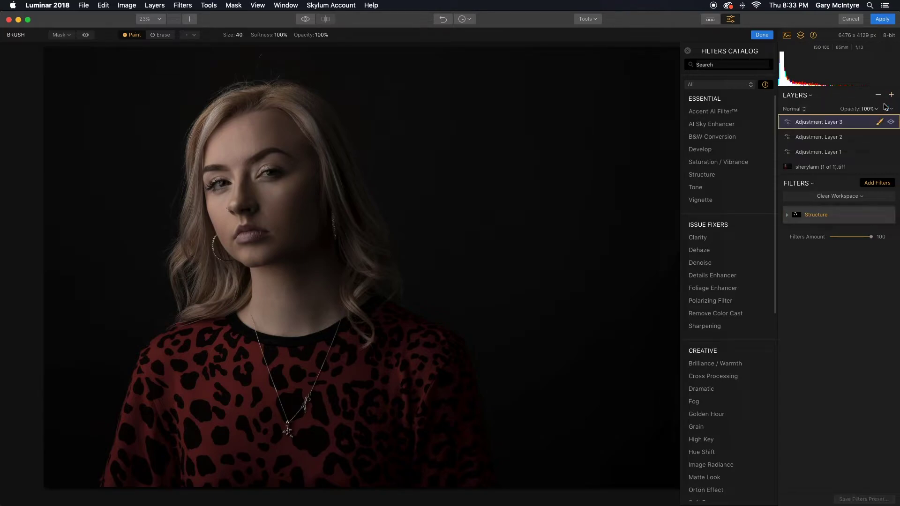
{"action": "left_click", "coordinate": [848, 139]}
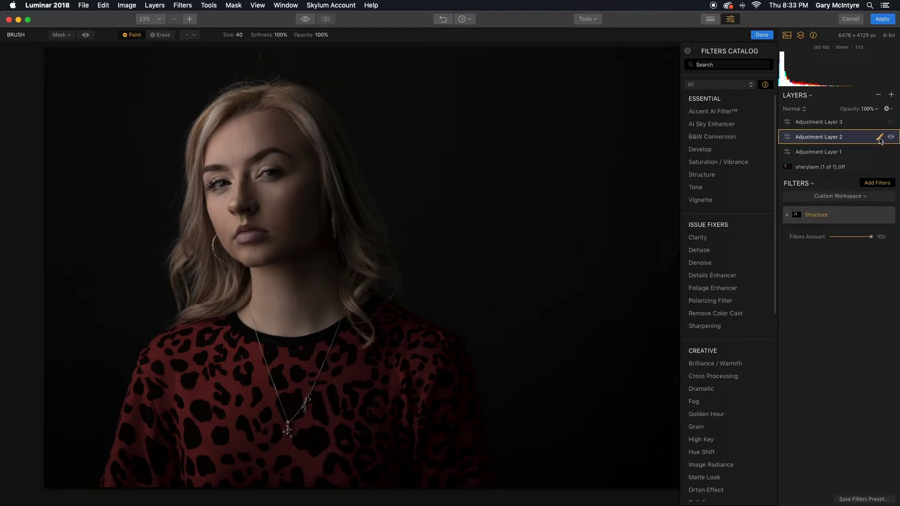
{"action": "left_click", "coordinate": [880, 137]}
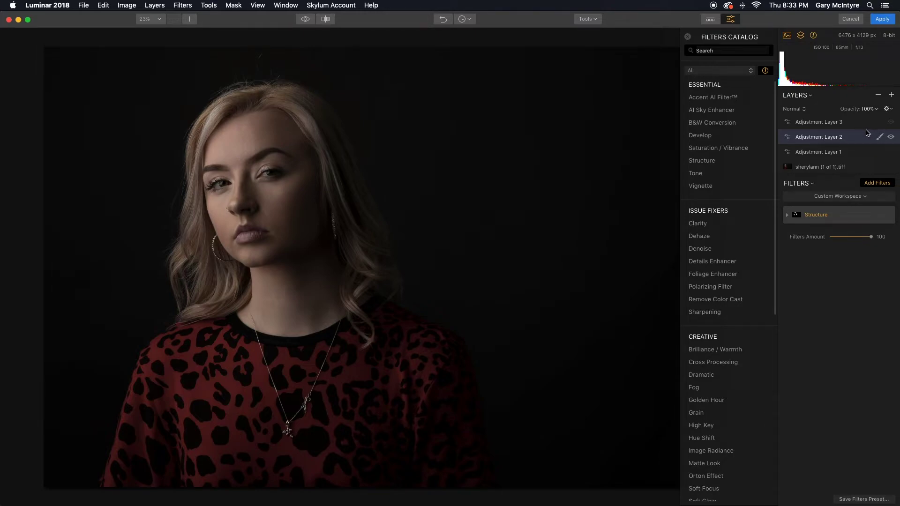
Select Adjustment Layer 3 and add a Soft Glow filter with Amount 73
{"action": "left_click", "coordinate": [870, 122]}
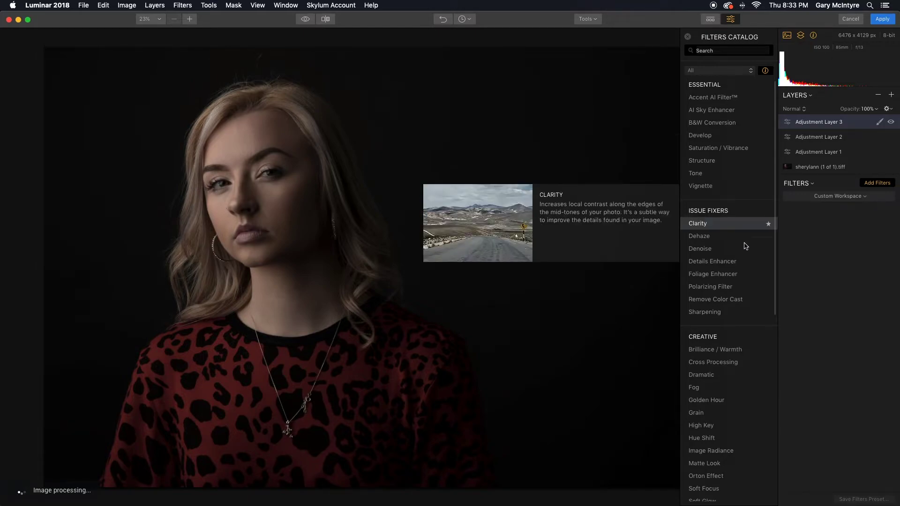
{"action": "scroll", "coordinate": [730, 297], "scroll_direction": "down", "scroll_amount": 8}
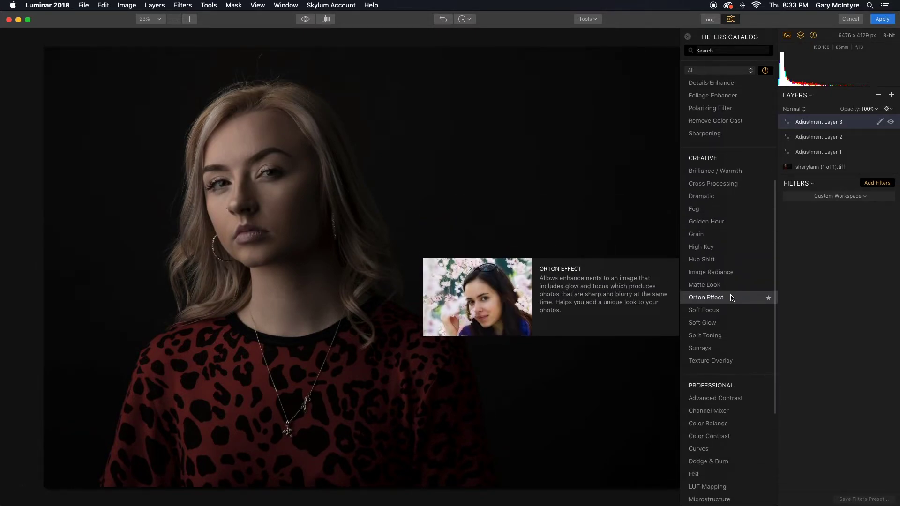
{"action": "left_click", "coordinate": [725, 323]}
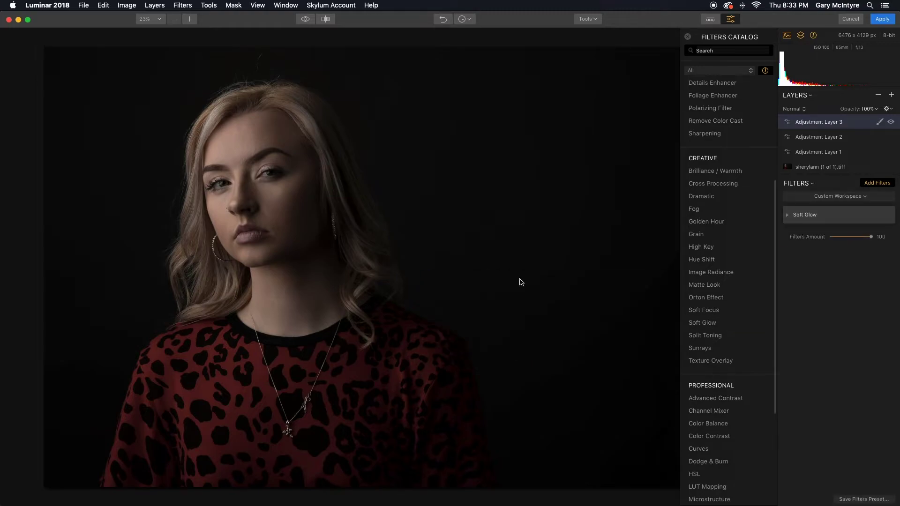
{"action": "left_click", "coordinate": [786, 216]}
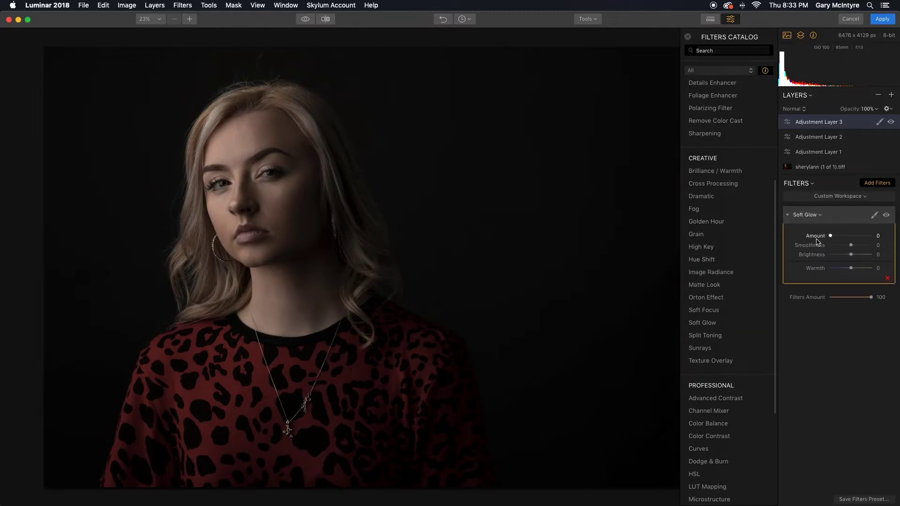
{"action": "left_click_drag", "start_coordinate": [830, 236], "coordinate": [854, 242]}
{"action": "left_click", "coordinate": [788, 216]}
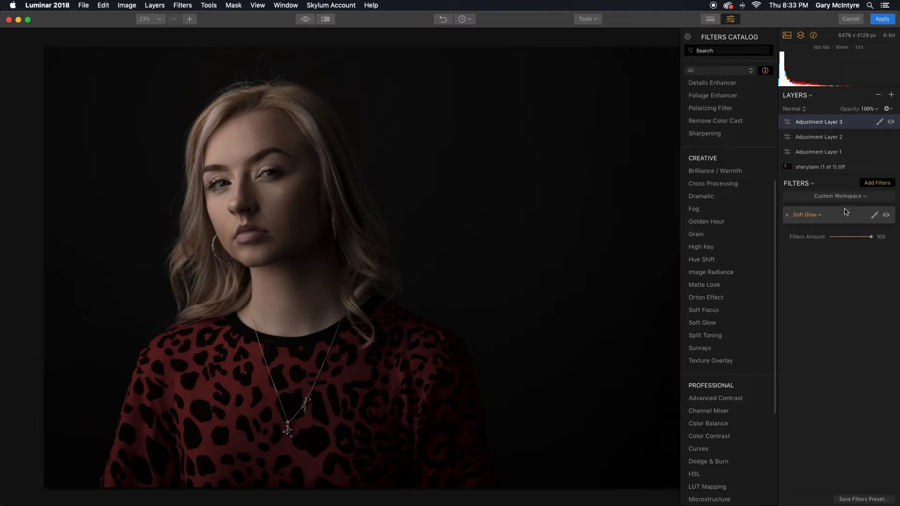
Create a fourth adjustment layer carrying a Structure filter with Amount at -7
{"action": "left_click", "coordinate": [891, 96]}
{"action": "left_click", "coordinate": [875, 106]}
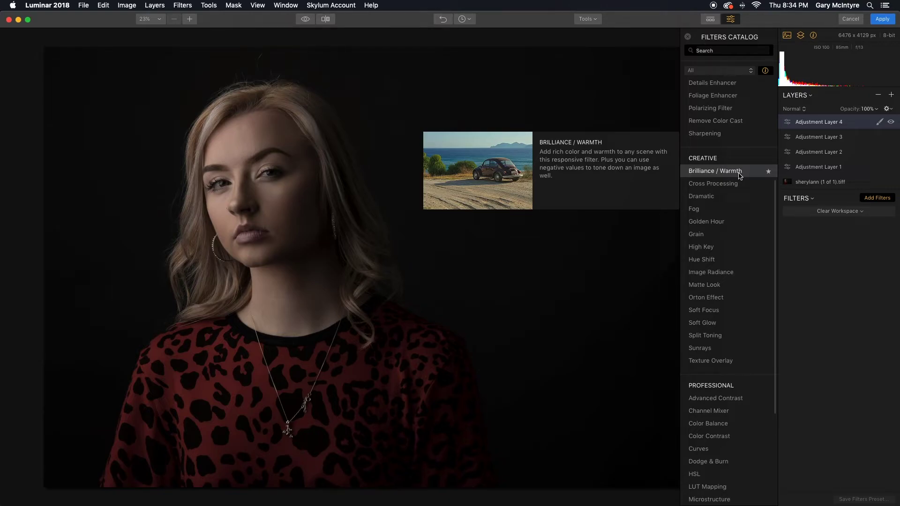
{"action": "scroll", "coordinate": [736, 225], "scroll_direction": "up", "scroll_amount": 5}
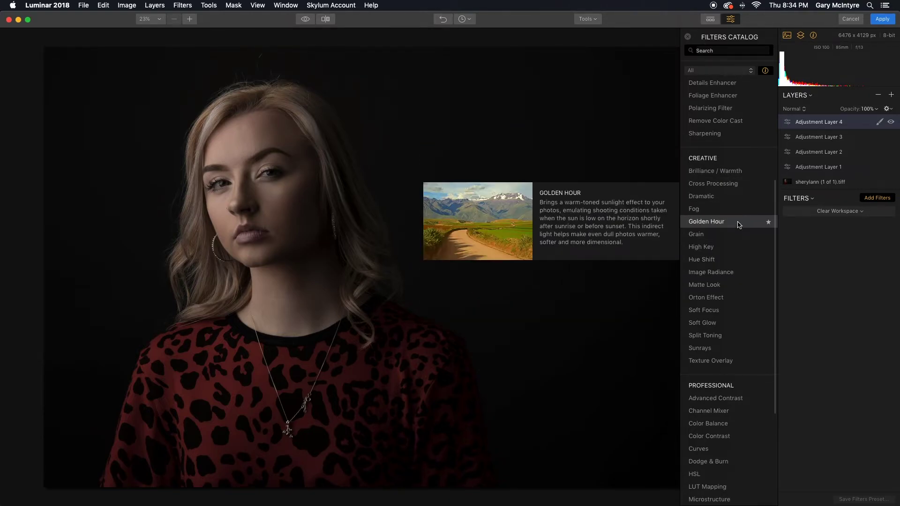
{"action": "scroll", "coordinate": [738, 226], "scroll_direction": "up", "scroll_amount": 2}
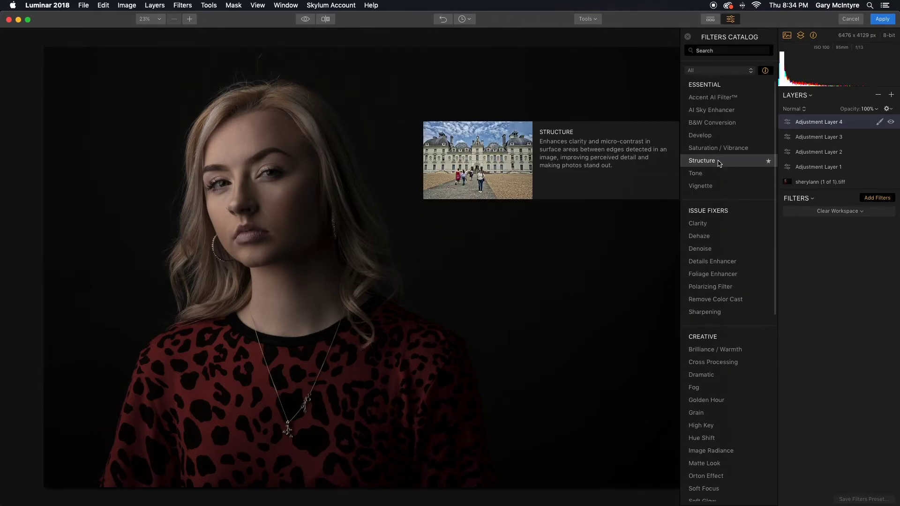
{"action": "left_click", "coordinate": [717, 162]}
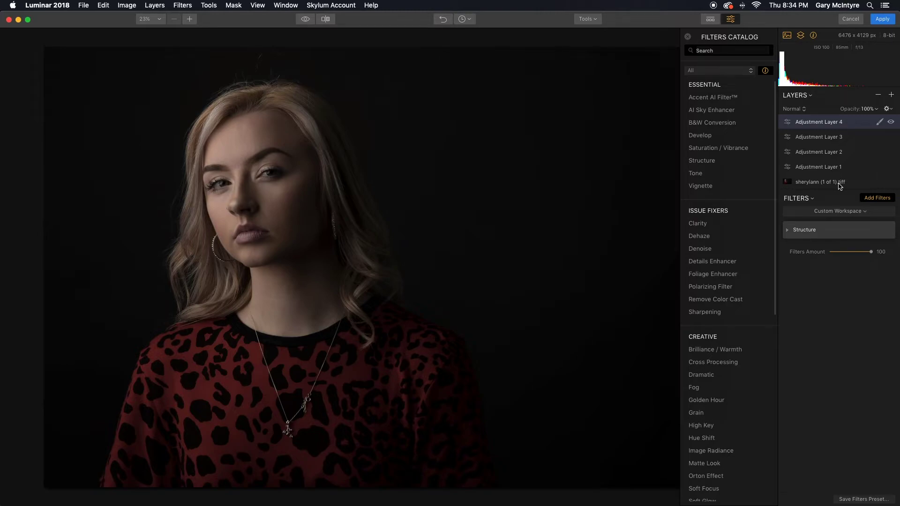
{"action": "left_click", "coordinate": [787, 231]}
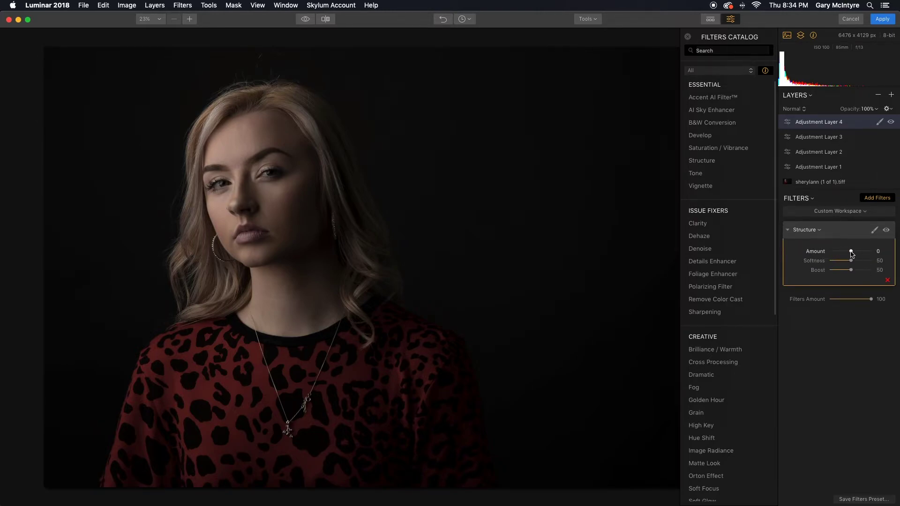
{"action": "left_click_drag", "start_coordinate": [851, 253], "coordinate": [850, 254]}
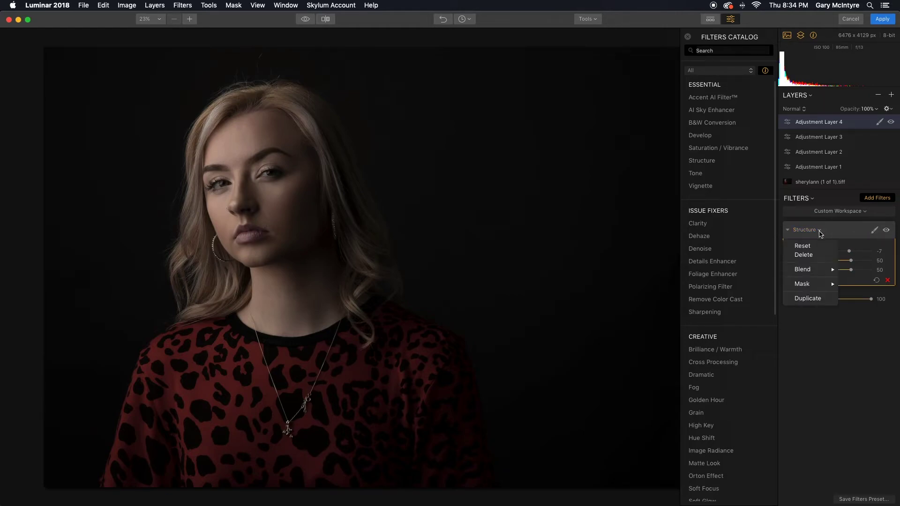
Invert the Structure mask and brush it onto the face with a size 64 brush
{"action": "mouse_move", "coordinate": [827, 284]}
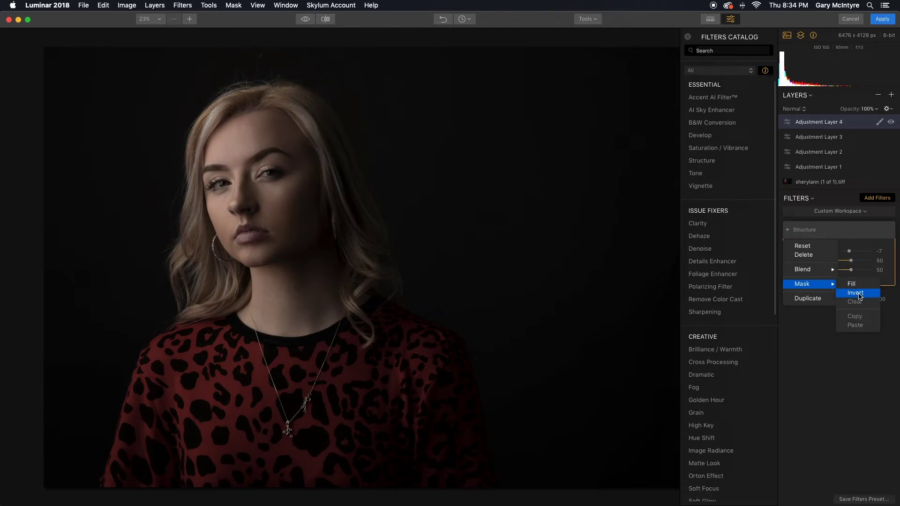
{"action": "left_click", "coordinate": [859, 296]}
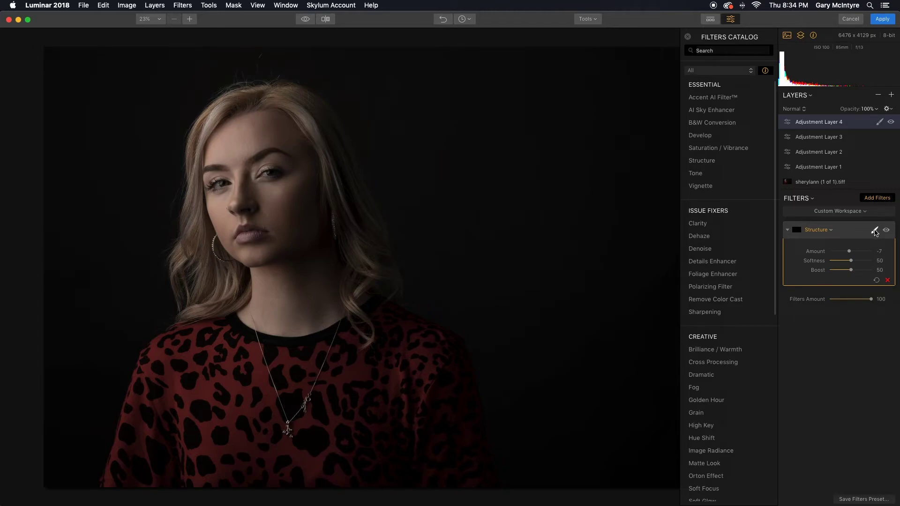
{"action": "left_click", "coordinate": [874, 230]}
{"action": "left_click", "coordinate": [851, 242]}
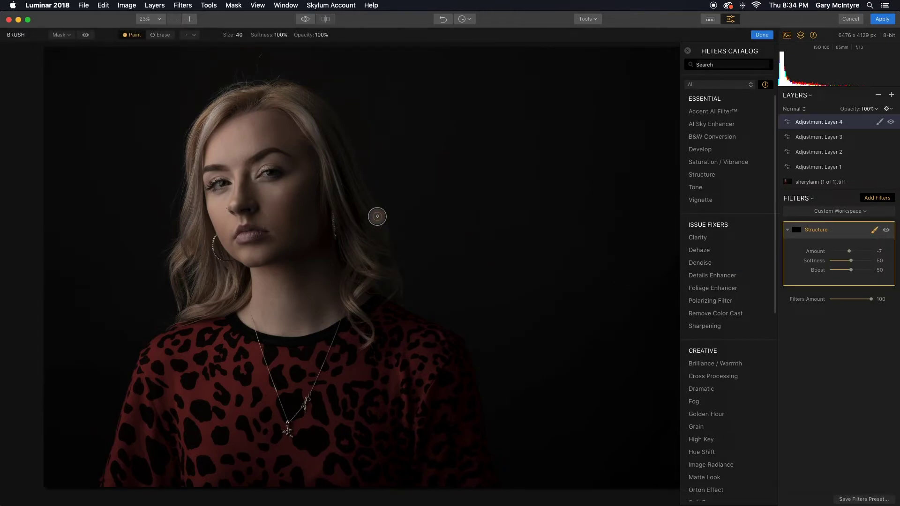
{"action": "key", "text": "bracketright"}
{"action": "key", "text": "bracketright"}
{"action": "key", "text": "bracketright"}
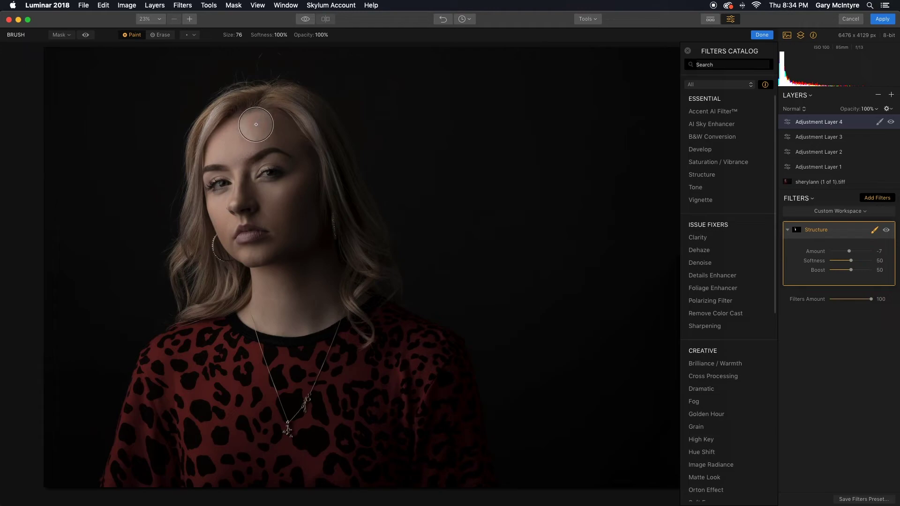
{"action": "key", "text": "bracketleft"}
{"action": "key", "text": "bracketleft"}
{"action": "key", "text": "bracketleft"}
{"action": "key", "text": "bracketleft"}
{"action": "key", "text": "bracketleft"}
{"action": "key", "text": "bracketleft"}
{"action": "key", "text": "bracketleft"}
{"action": "key", "text": "bracketleft"}
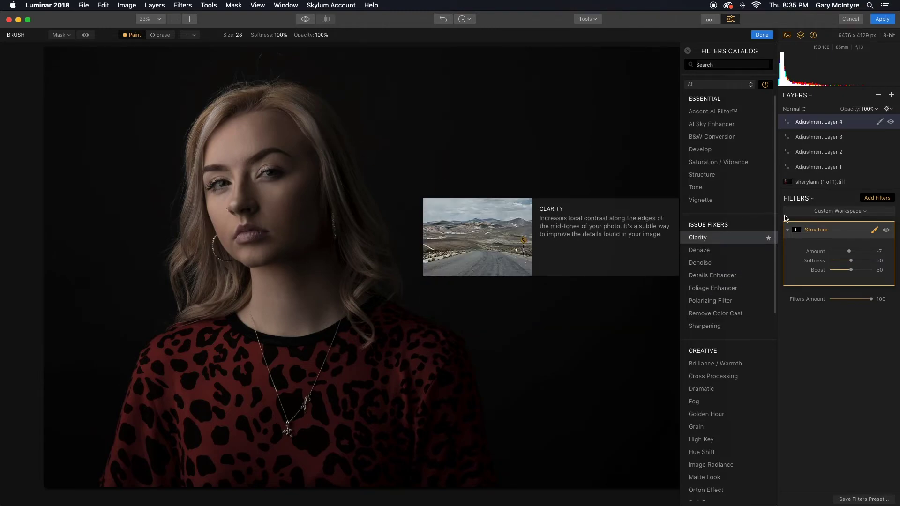
Toggle the Structure filter off and on to compare, then exit mask brushing
{"action": "left_click", "coordinate": [887, 231]}
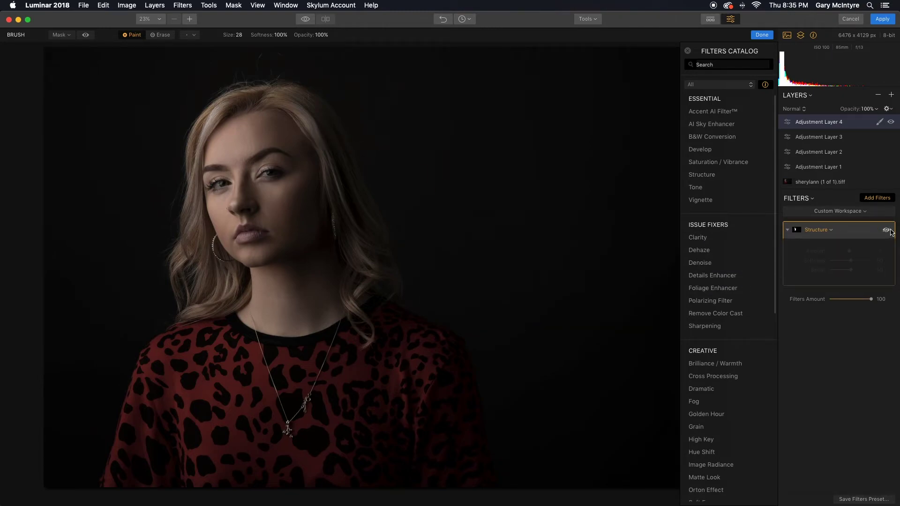
{"action": "left_click", "coordinate": [886, 231]}
{"action": "left_click", "coordinate": [886, 231]}
{"action": "left_click", "coordinate": [886, 232]}
{"action": "left_click", "coordinate": [886, 231]}
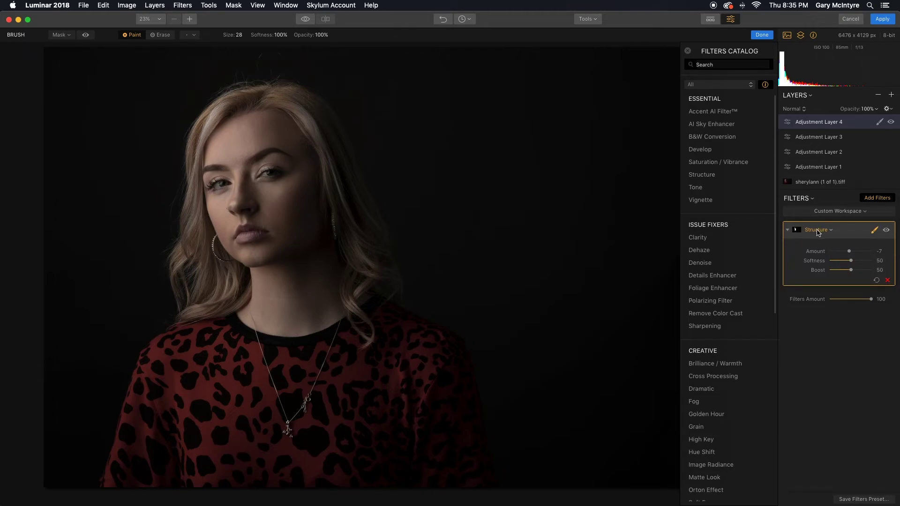
{"action": "left_click", "coordinate": [874, 232]}
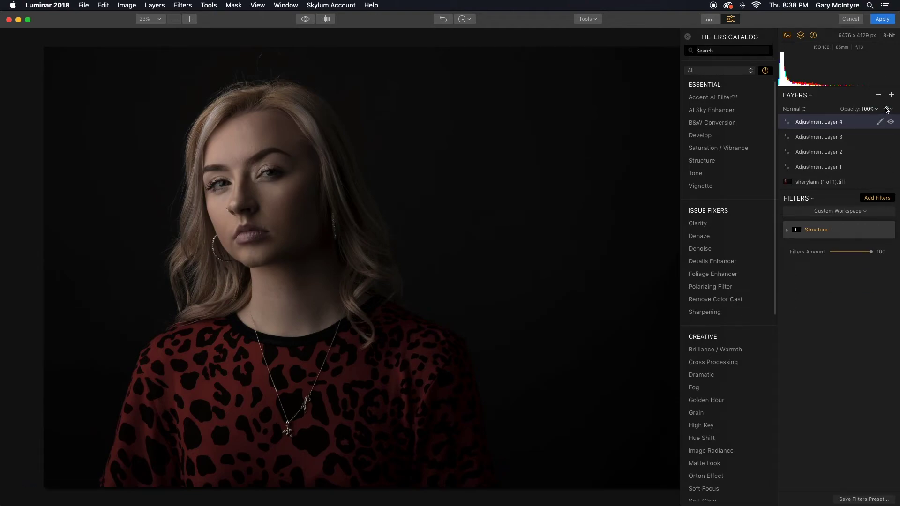
Add Adjustment Layer 5 with a Saturation / Vibrance filter at Saturation -54
{"action": "left_click", "coordinate": [891, 93]}
{"action": "left_click", "coordinate": [872, 104]}
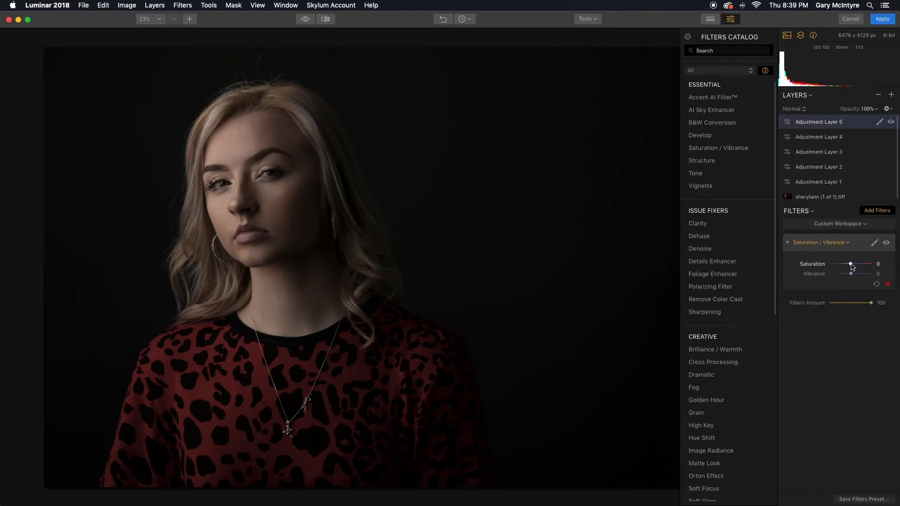
{"action": "left_click_drag", "start_coordinate": [850, 264], "coordinate": [841, 267]}
{"action": "left_click_drag", "start_coordinate": [841, 267], "coordinate": [839, 267]}
Add Adjustment Layer 6 with a Vignette filter at Amount -65, closing the Filters Catalog
{"action": "left_click", "coordinate": [891, 97]}
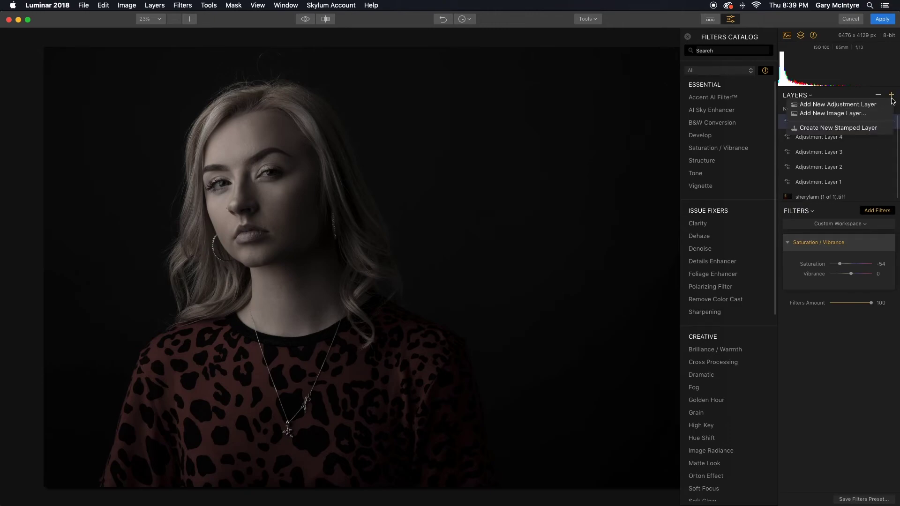
{"action": "left_click", "coordinate": [861, 105]}
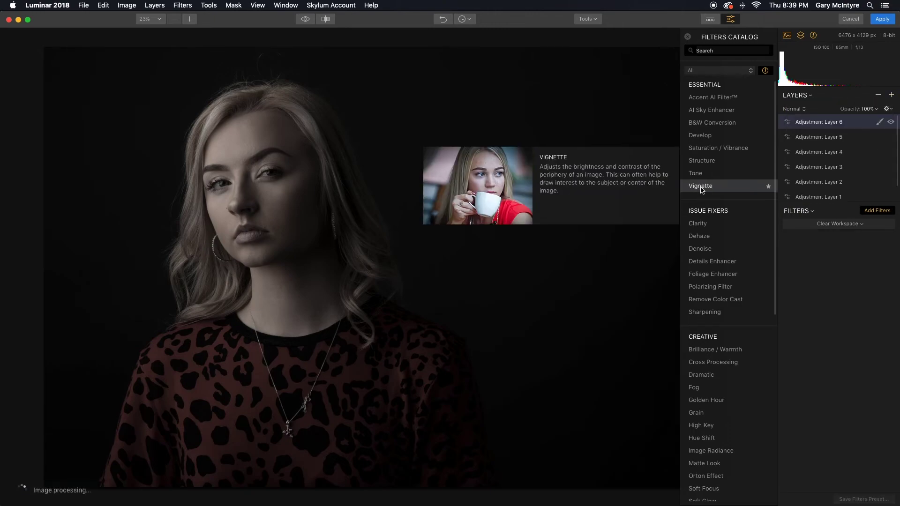
{"action": "left_click", "coordinate": [702, 187]}
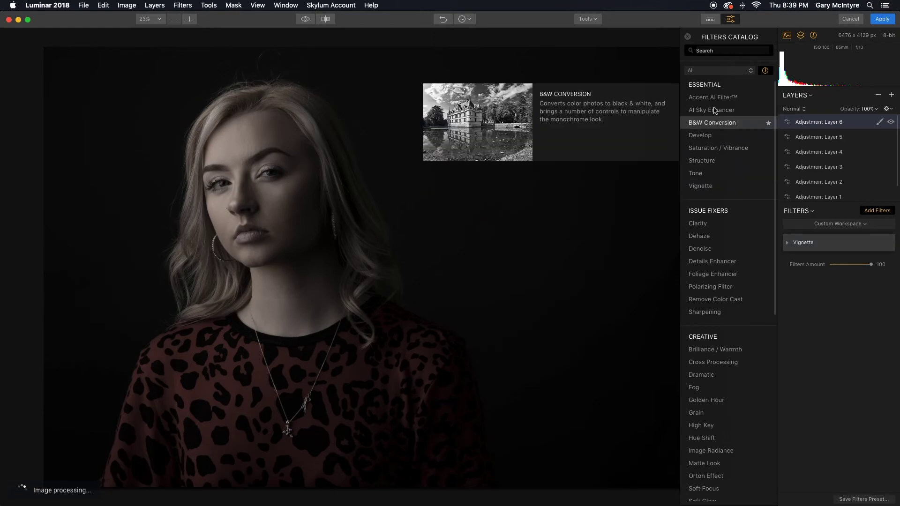
{"action": "left_click", "coordinate": [687, 37]}
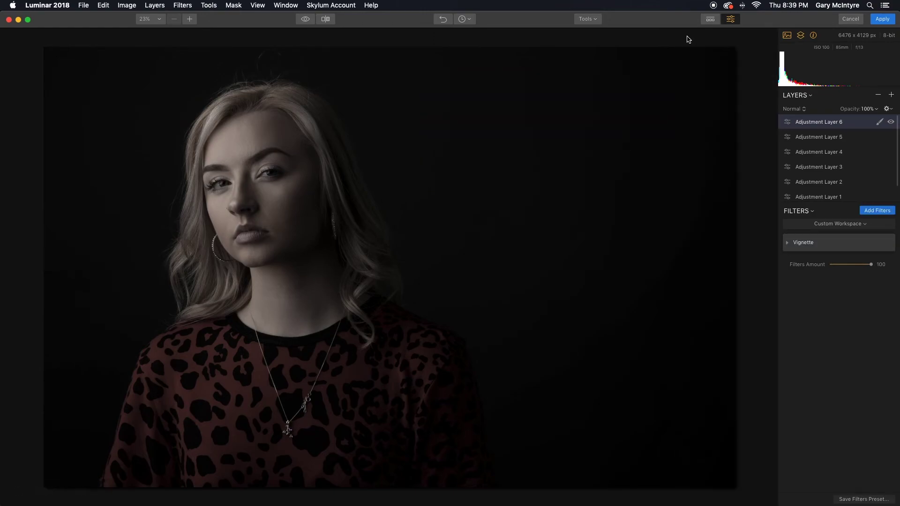
{"action": "left_click", "coordinate": [787, 243]}
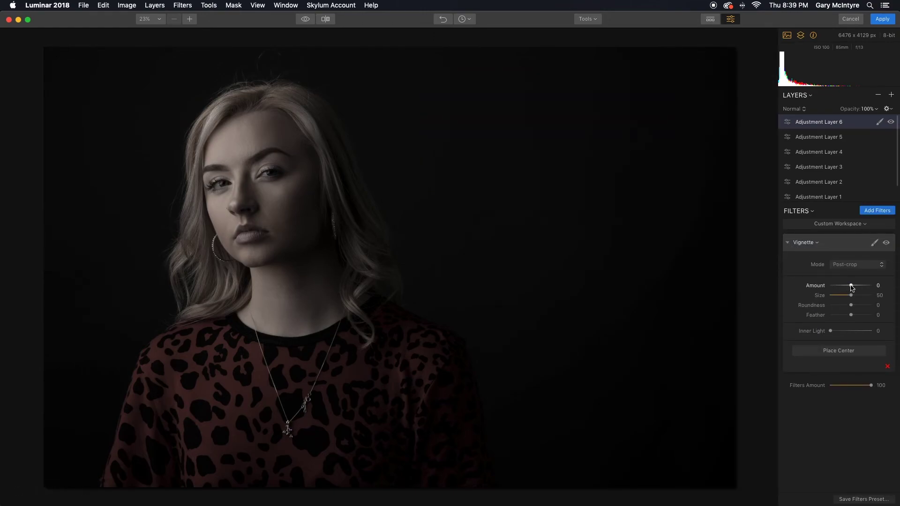
{"action": "left_click_drag", "start_coordinate": [851, 288], "coordinate": [836, 286]}
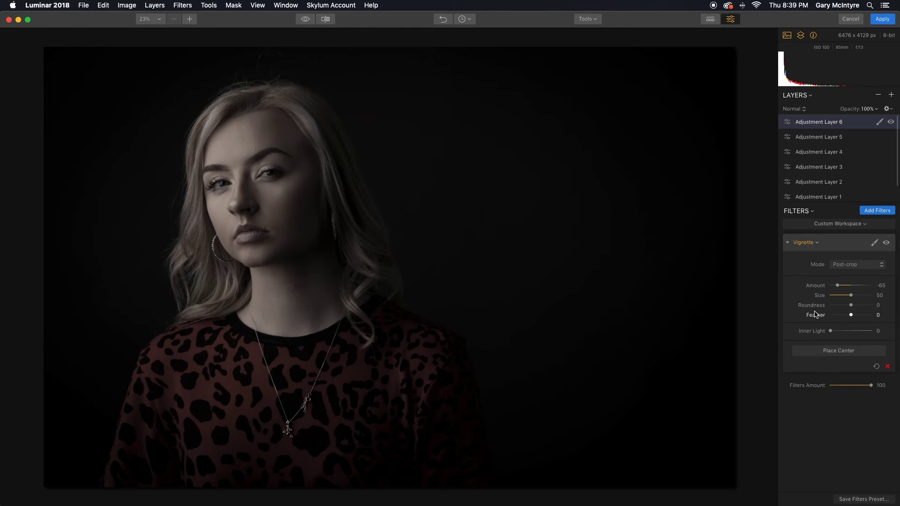
{"action": "left_click", "coordinate": [325, 19]}
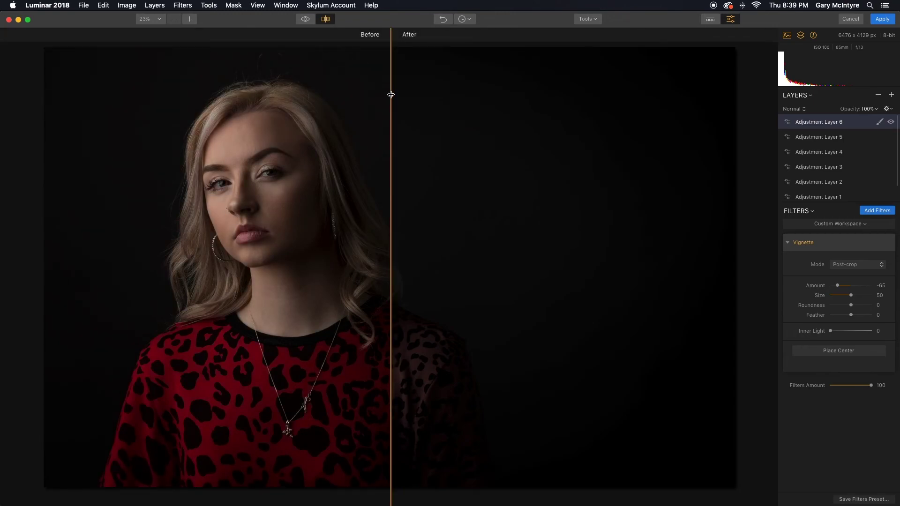
{"action": "left_click_drag", "start_coordinate": [391, 95], "coordinate": [340, 56]}
{"action": "left_click", "coordinate": [306, 20]}
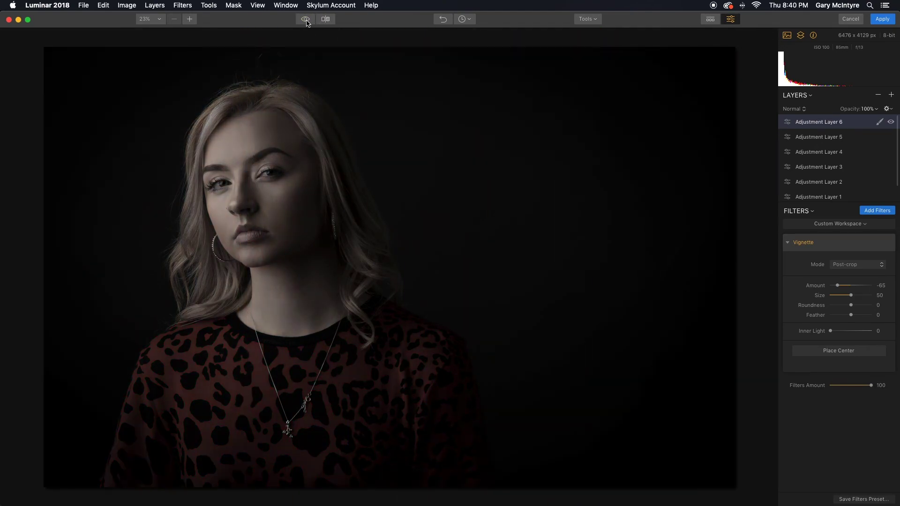
{"action": "left_click", "coordinate": [307, 22]}
{"action": "left_click", "coordinate": [307, 22]}
{"action": "left_click", "coordinate": [307, 22]}
Apply all the Luminar adjustment layers to the portrait
{"action": "left_click", "coordinate": [886, 21]}
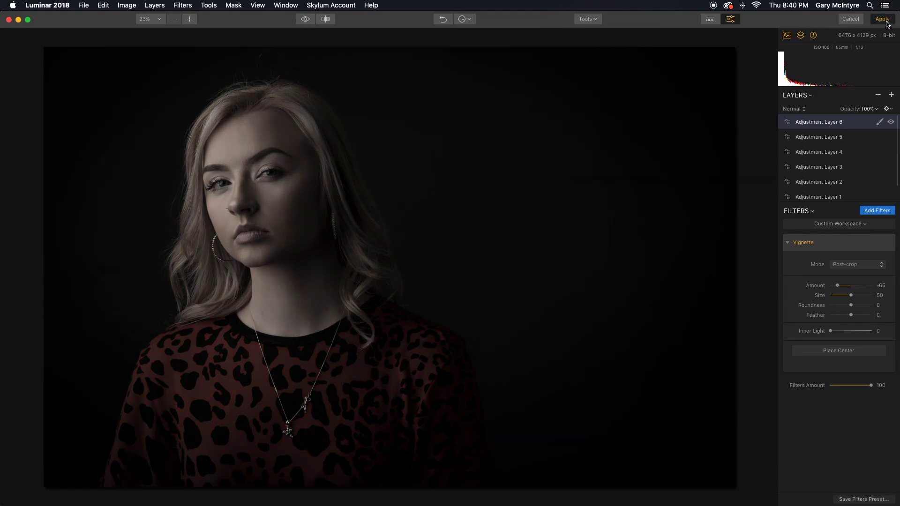